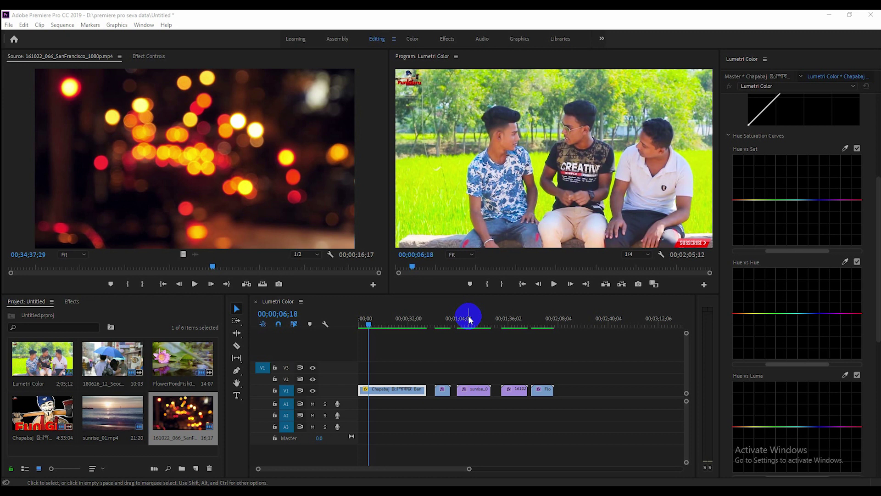
Step: Return the playhead to the sequence start and play through to 00;00;09;18
{"action": "left_click", "coordinate": [366, 325]}
{"action": "left_click_drag", "start_coordinate": [366, 327], "coordinate": [363, 328]}
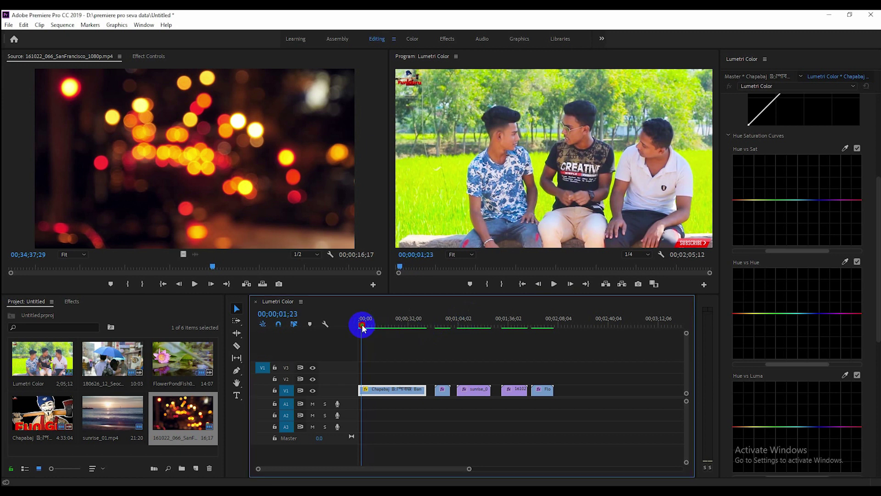
{"action": "left_click", "coordinate": [554, 284]}
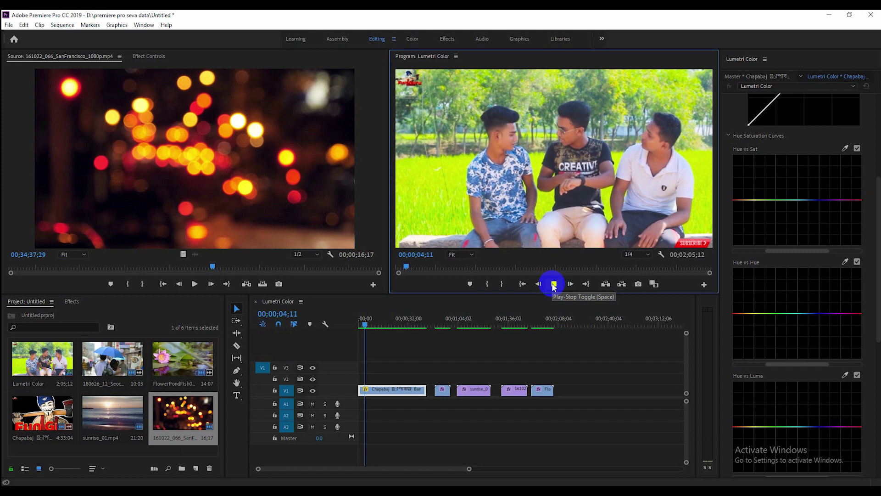
{"action": "left_click", "coordinate": [553, 284]}
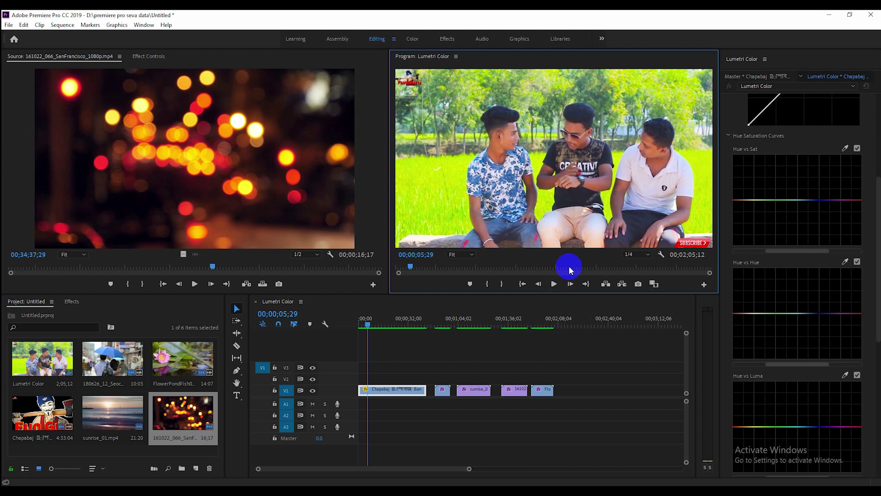
{"action": "left_click", "coordinate": [553, 285]}
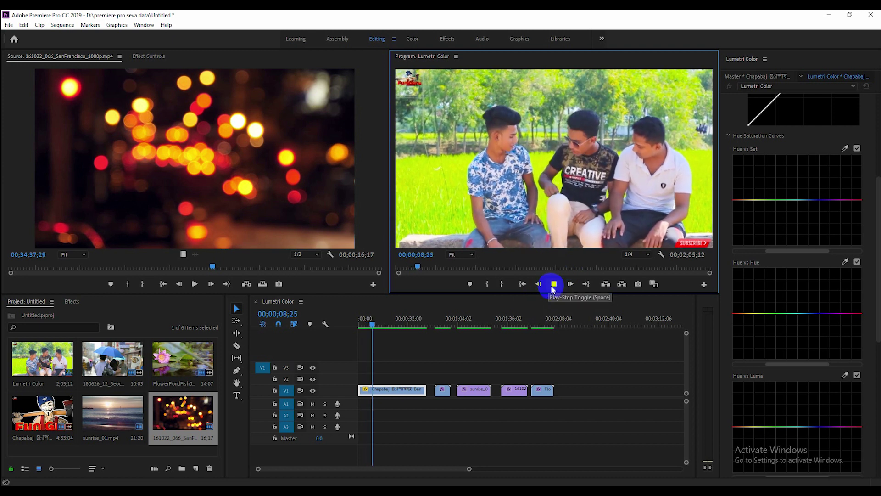
{"action": "left_click", "coordinate": [553, 284]}
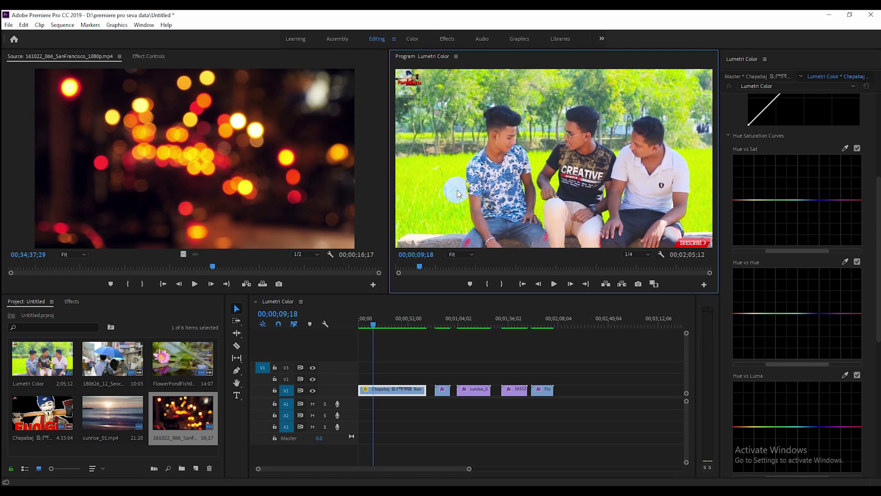
Step: Look over the panel list without choosing one, then scroll the Lumetri Color panel
{"action": "left_click", "coordinate": [746, 64]}
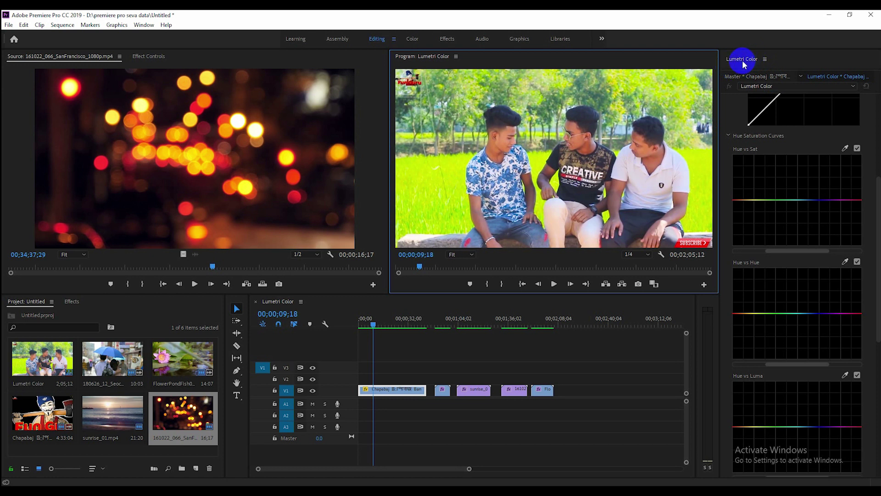
{"action": "left_click", "coordinate": [144, 25]}
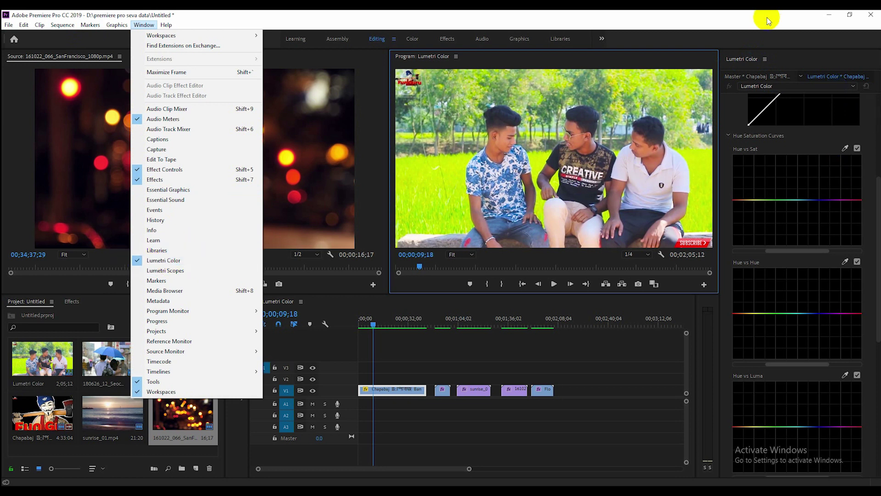
{"action": "left_click", "coordinate": [745, 18]}
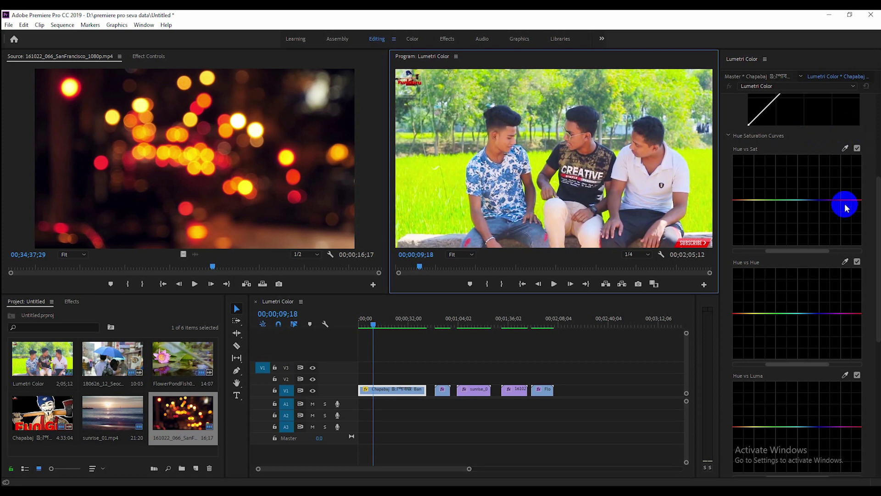
{"action": "left_click_drag", "start_coordinate": [878, 213], "coordinate": [877, 135]}
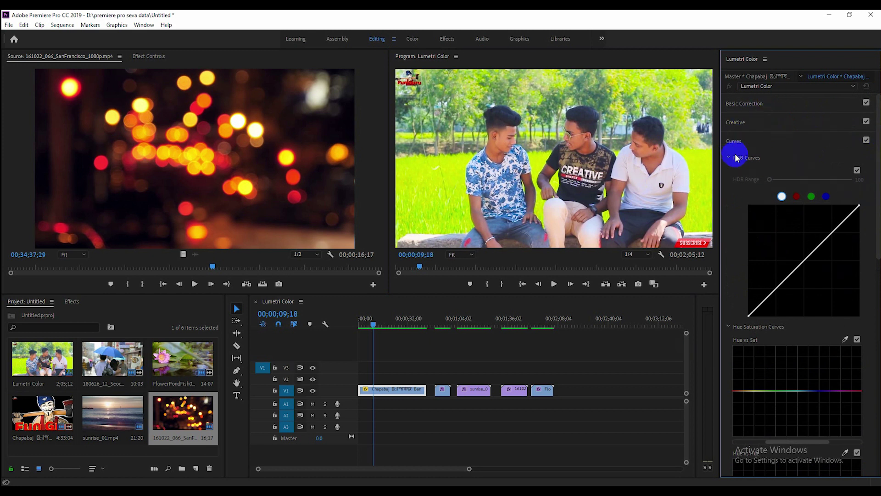
{"action": "left_click_drag", "start_coordinate": [878, 212], "coordinate": [877, 278]}
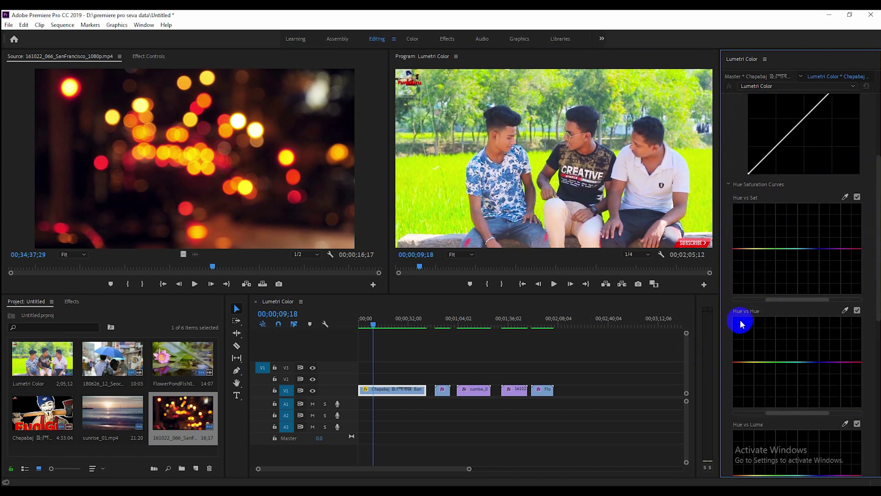
{"action": "mouse_move", "coordinate": [877, 303]}
{"action": "left_mouse_down"}
{"action": "mouse_move", "coordinate": [878, 433]}
{"action": "mouse_move", "coordinate": [877, 285]}
{"action": "left_mouse_up"}
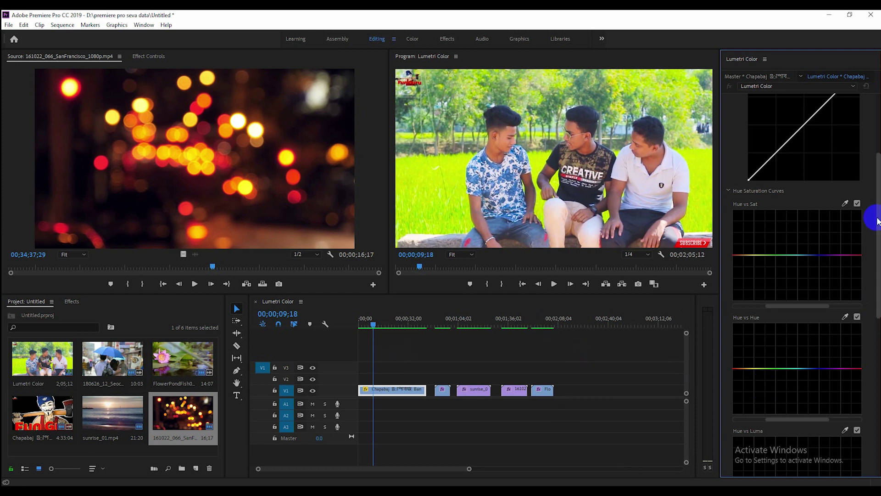
{"action": "left_click_drag", "start_coordinate": [879, 224], "coordinate": [877, 214]}
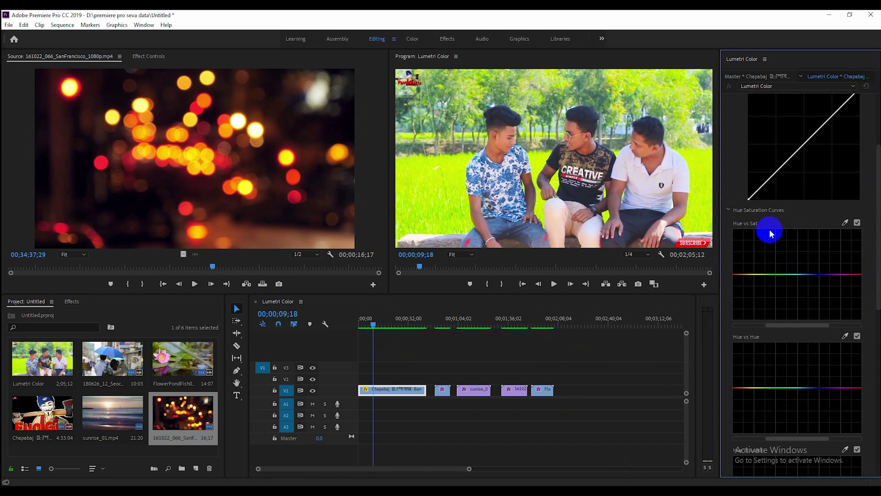
Step: Zoom the Program monitor to 75%, pan onto the men's faces, and play it back
{"action": "left_click", "coordinate": [464, 254]}
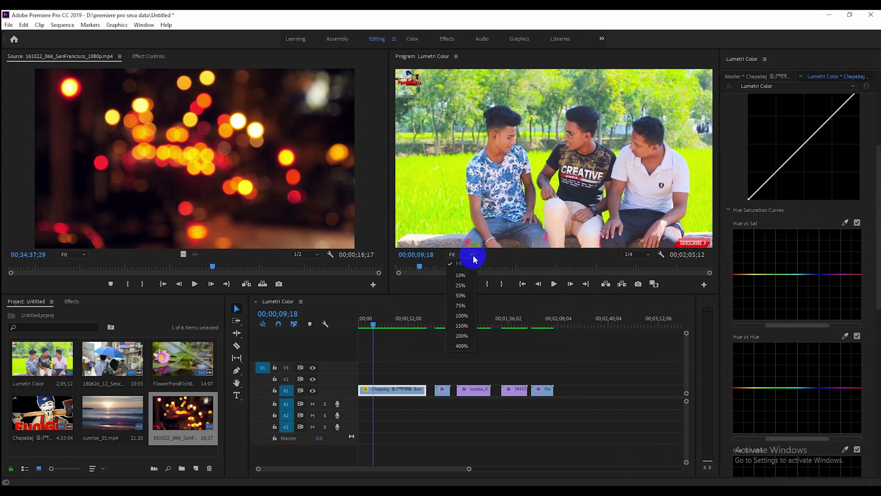
{"action": "left_click", "coordinate": [462, 305]}
{"action": "left_click_drag", "start_coordinate": [506, 247], "coordinate": [491, 248]}
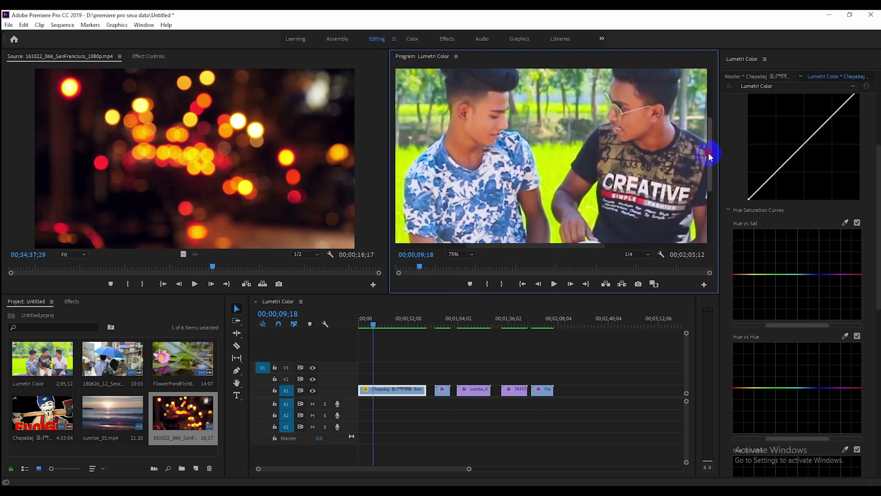
{"action": "left_click_drag", "start_coordinate": [709, 156], "coordinate": [713, 138]}
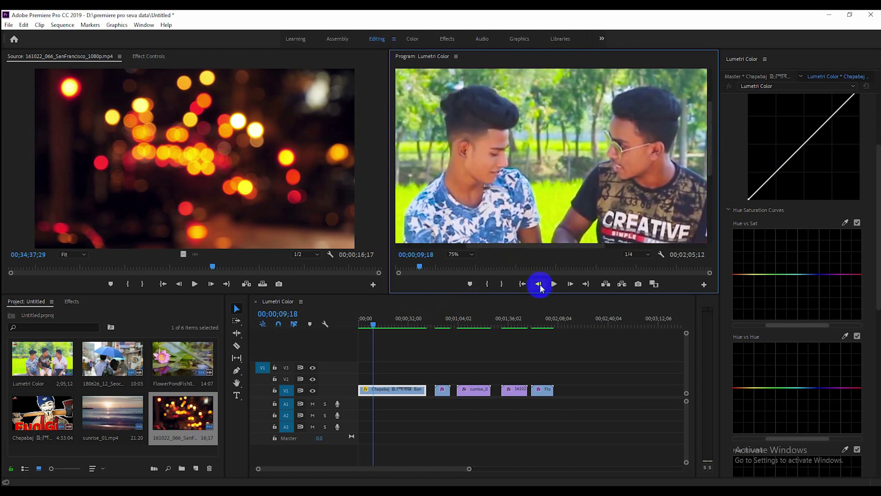
{"action": "left_click", "coordinate": [554, 284]}
{"action": "left_click", "coordinate": [554, 284]}
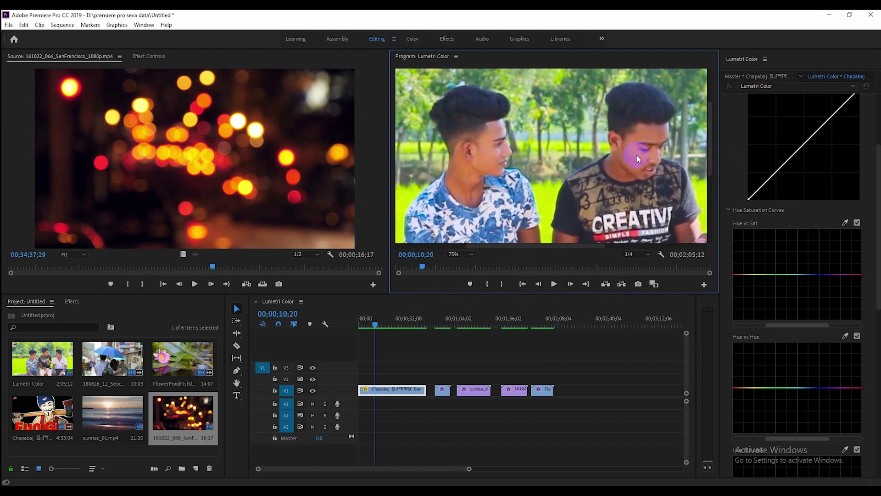
Step: Sample the face's skin tone with the Hue vs Sat eyedropper and pull its middle point down
{"action": "left_click", "coordinate": [846, 224]}
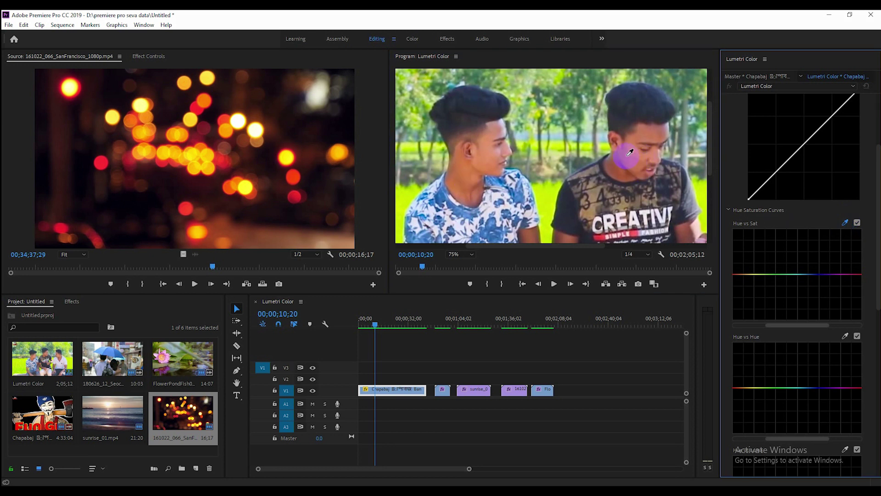
{"action": "left_click", "coordinate": [649, 132]}
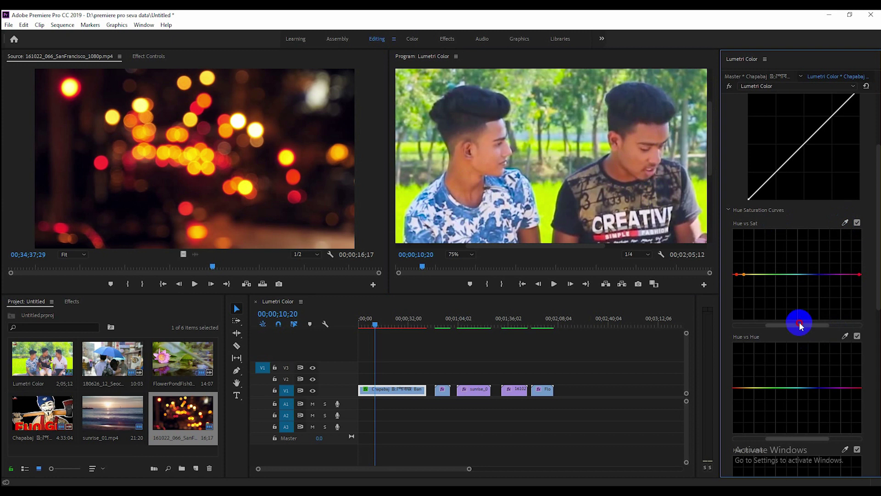
{"action": "left_click_drag", "start_coordinate": [800, 325], "coordinate": [730, 328]}
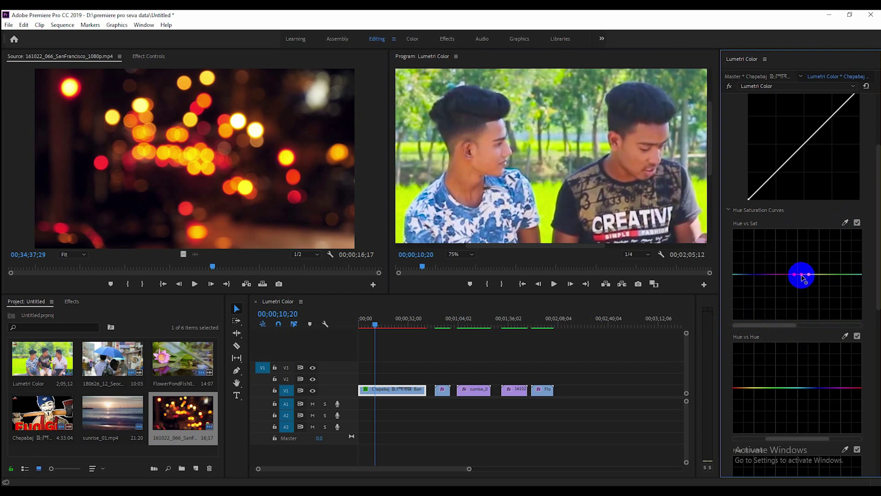
{"action": "left_click", "coordinate": [804, 275]}
{"action": "left_click_drag", "start_coordinate": [803, 276], "coordinate": [804, 275]}
{"action": "left_click_drag", "start_coordinate": [805, 277], "coordinate": [803, 270]}
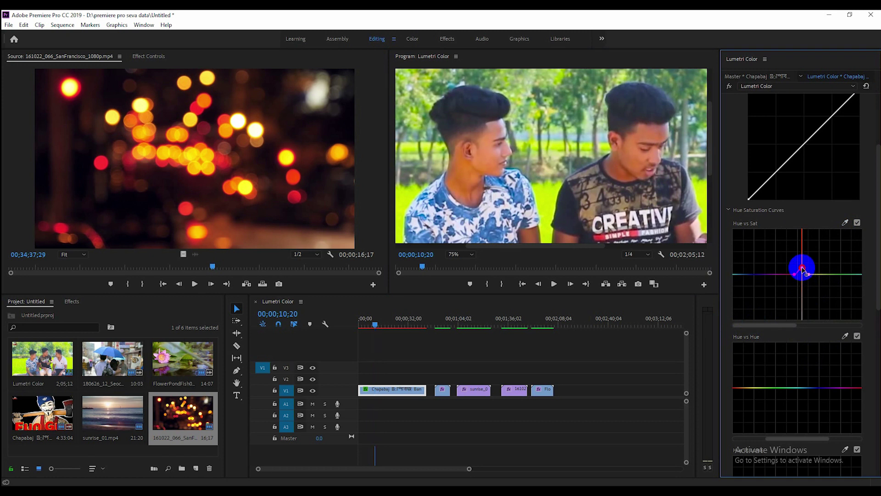
{"action": "left_click_drag", "start_coordinate": [803, 270], "coordinate": [804, 286]}
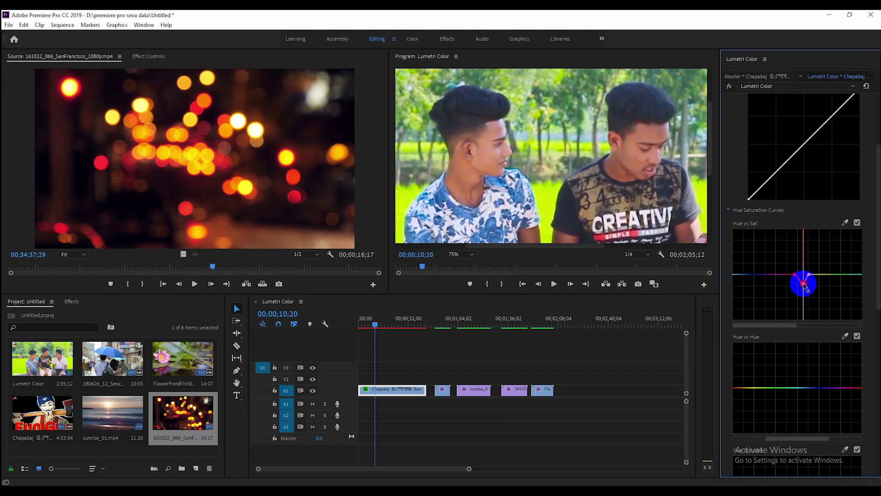
{"action": "left_click", "coordinate": [472, 254]}
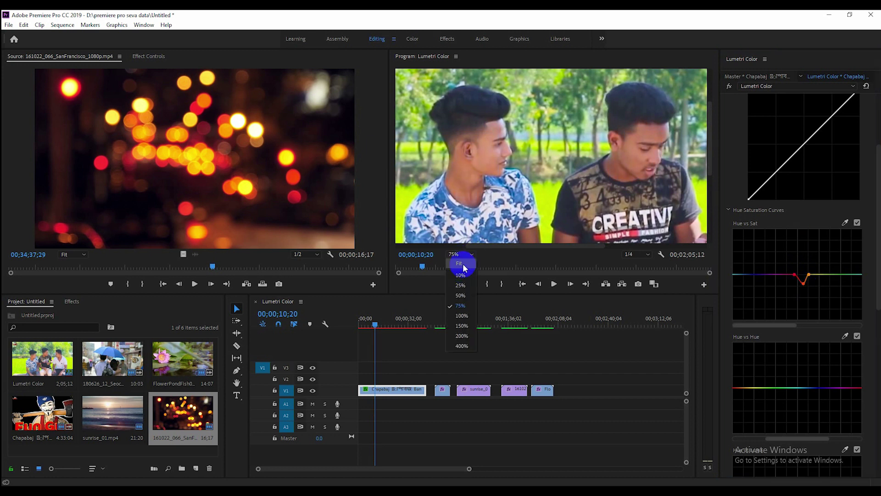
Step: Fit the Program view, load the first V1 clip into Source, and compare original and graded playback
{"action": "left_click", "coordinate": [461, 263]}
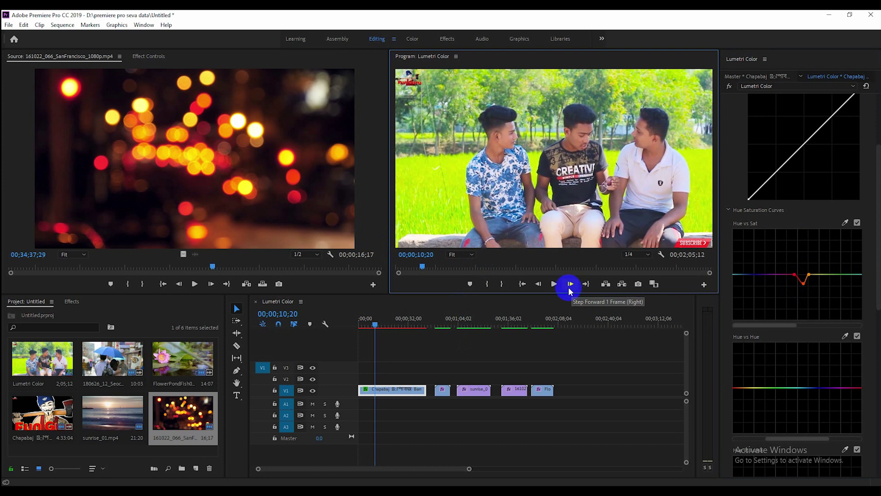
{"action": "left_click", "coordinate": [386, 391]}
{"action": "double_click", "coordinate": [385, 393]}
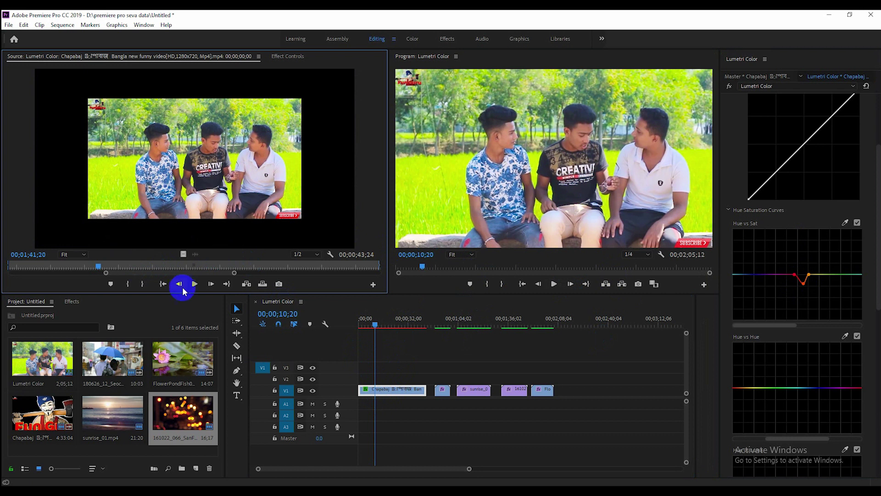
{"action": "left_click", "coordinate": [195, 284]}
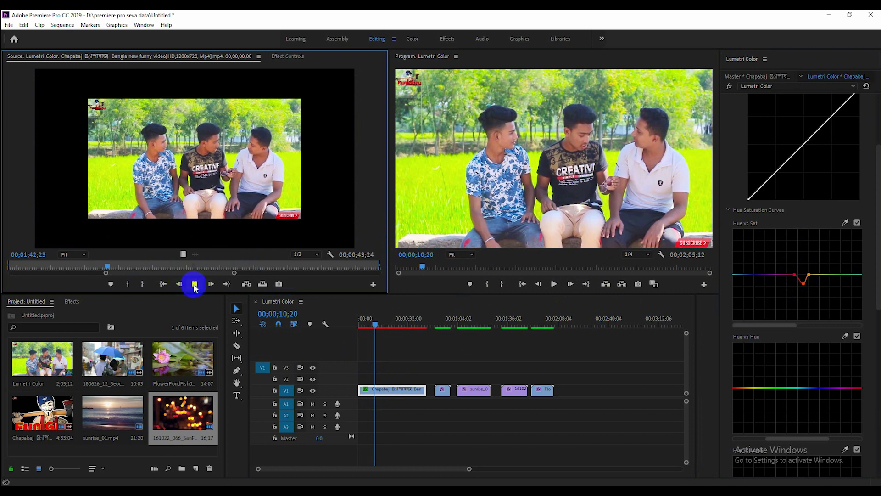
{"action": "left_click", "coordinate": [195, 285]}
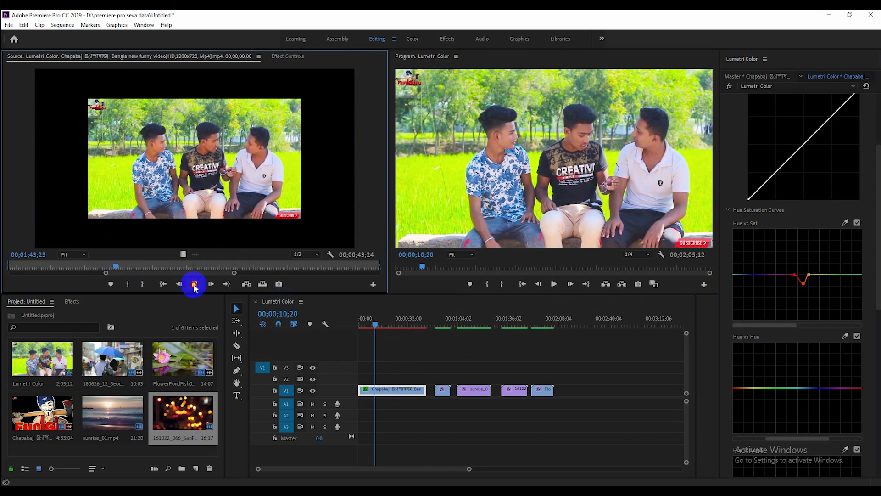
{"action": "left_click", "coordinate": [554, 284]}
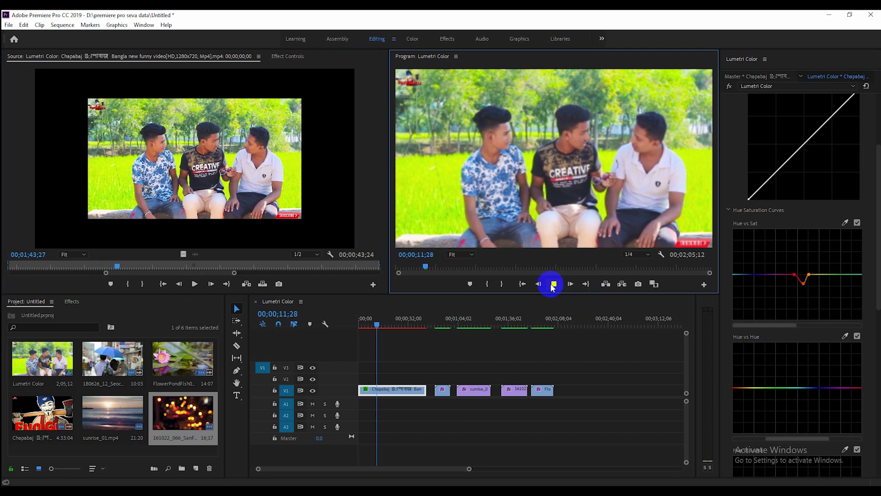
{"action": "left_click", "coordinate": [549, 285]}
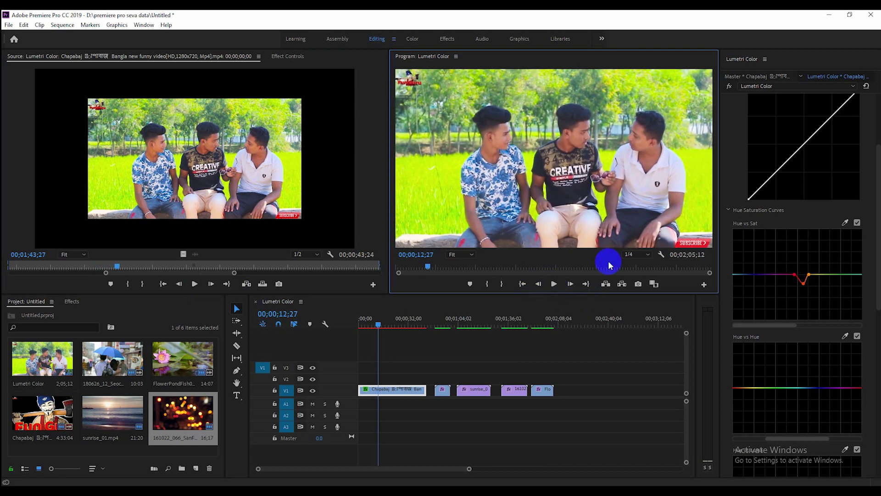
Step: Set Program playback resolution to Full and replay the sequence from 00;00;14;08
{"action": "left_click", "coordinate": [648, 255]}
{"action": "left_click", "coordinate": [636, 264]}
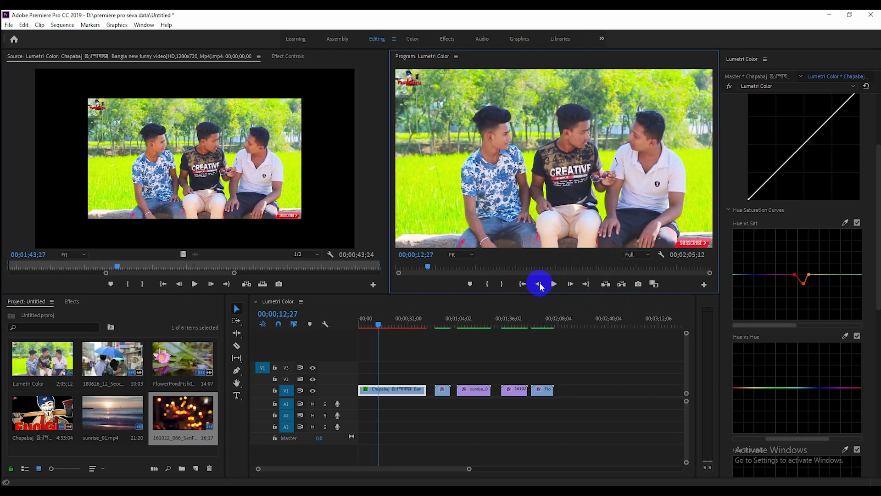
{"action": "left_click", "coordinate": [554, 284]}
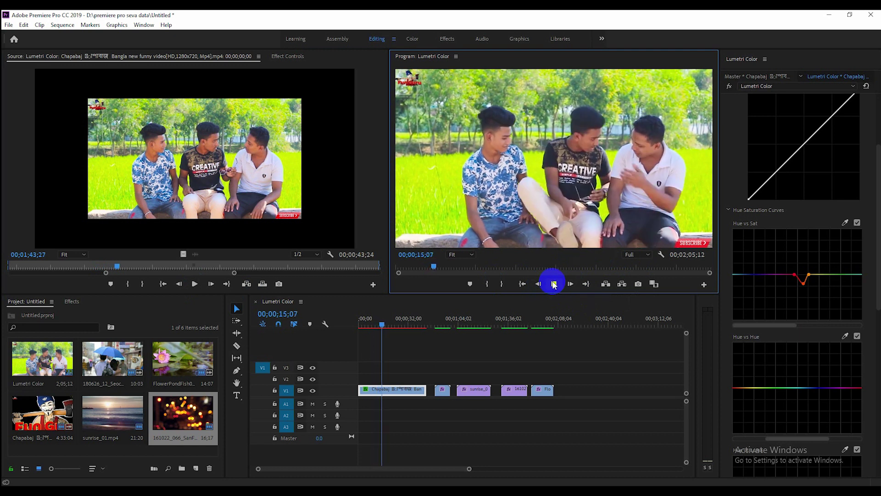
{"action": "left_click", "coordinate": [554, 284]}
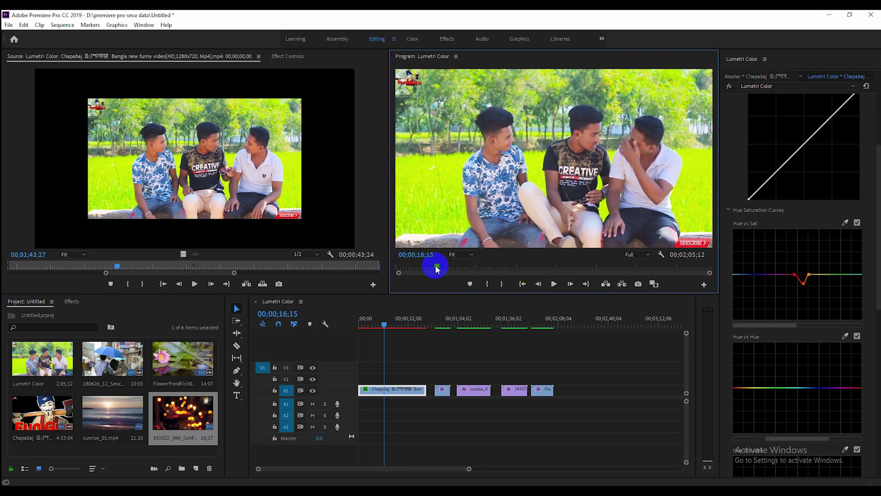
{"action": "left_click_drag", "start_coordinate": [438, 269], "coordinate": [431, 268]}
{"action": "left_click", "coordinate": [555, 284]}
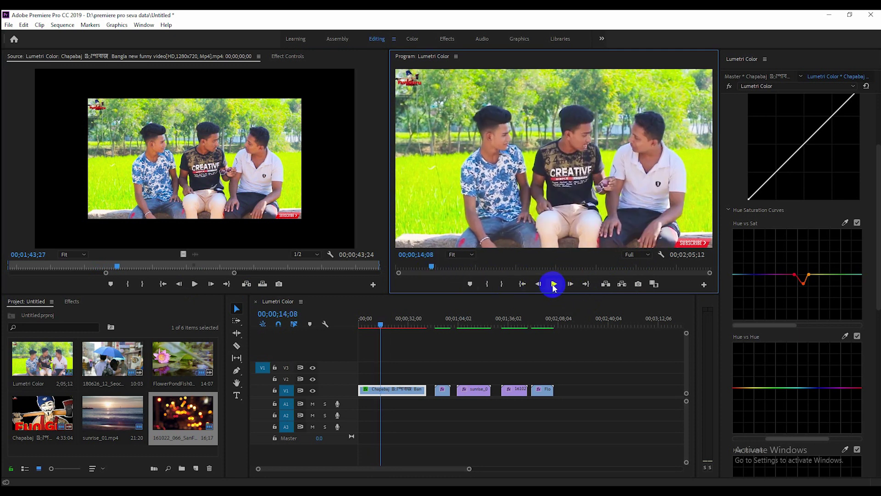
{"action": "left_click", "coordinate": [554, 284]}
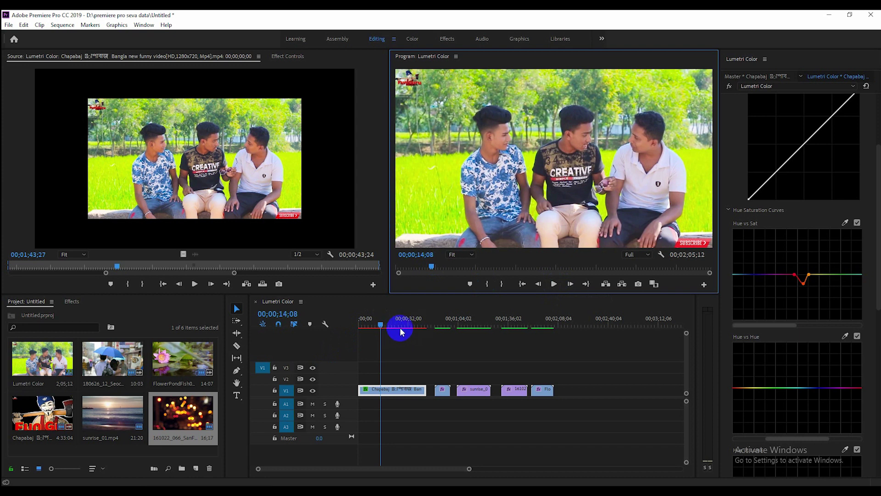
{"action": "key", "text": "m"}
{"action": "key", "text": "ctrl+z"}
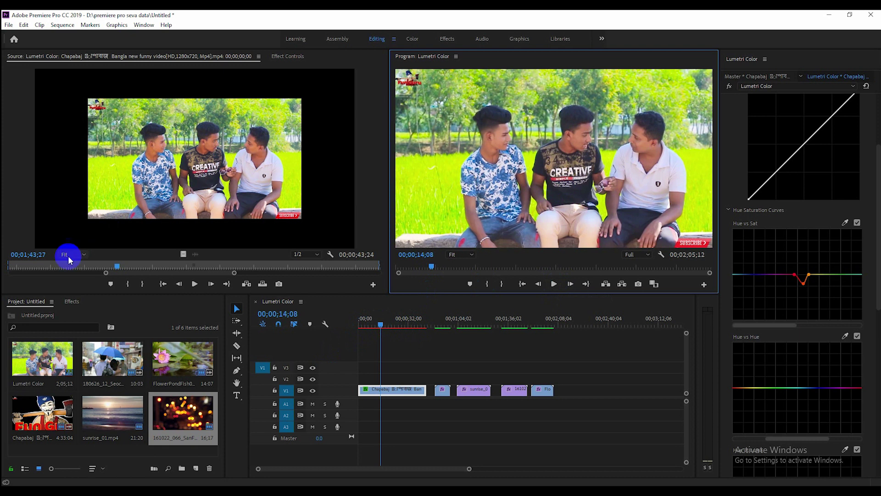
Step: Zoom the Source monitor to 75% and undo the skin-tone dip in Hue vs Sat
{"action": "left_click", "coordinate": [82, 255]}
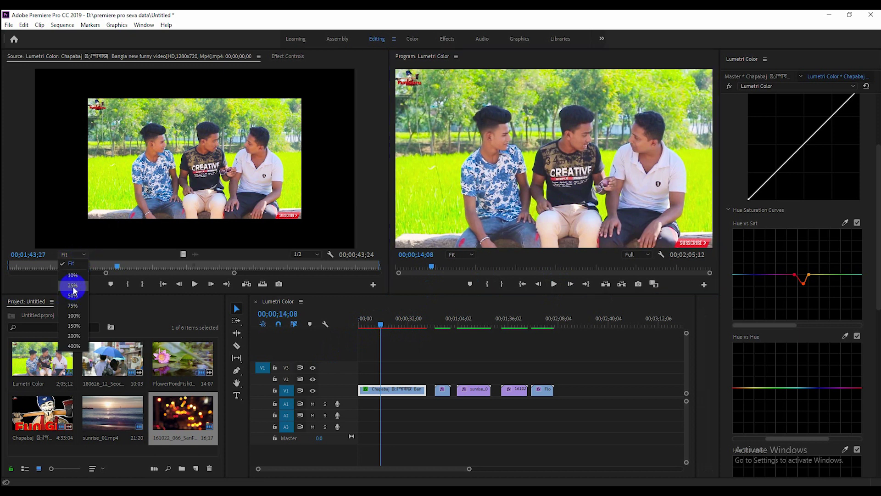
{"action": "left_click", "coordinate": [72, 295]}
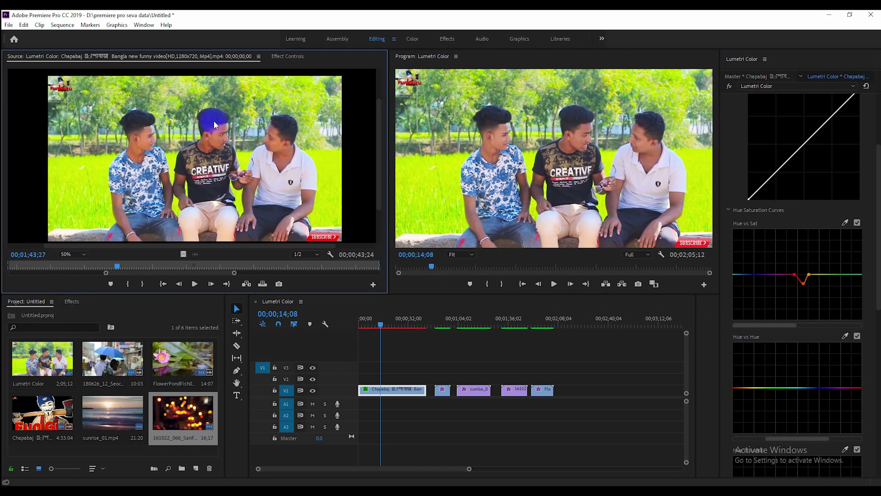
{"action": "left_click", "coordinate": [82, 255]}
{"action": "left_click", "coordinate": [76, 304]}
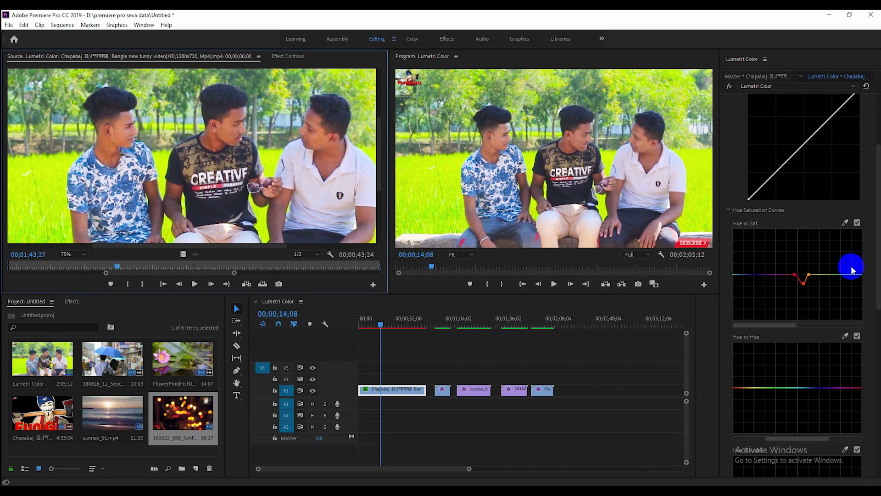
{"action": "key", "text": "ctrl+z"}
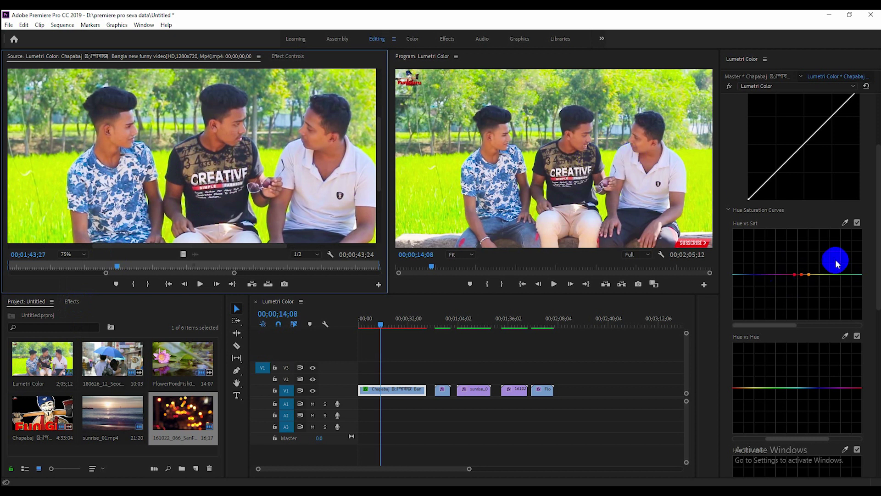
Step: Sample the green grass with the Hue vs Sat eyedropper and pull the green point down
{"action": "left_click", "coordinate": [845, 222]}
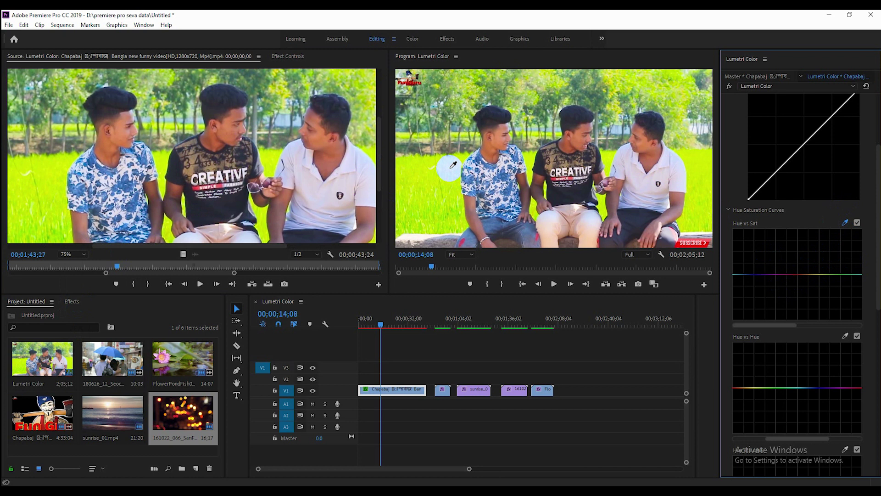
{"action": "left_click", "coordinate": [453, 164]}
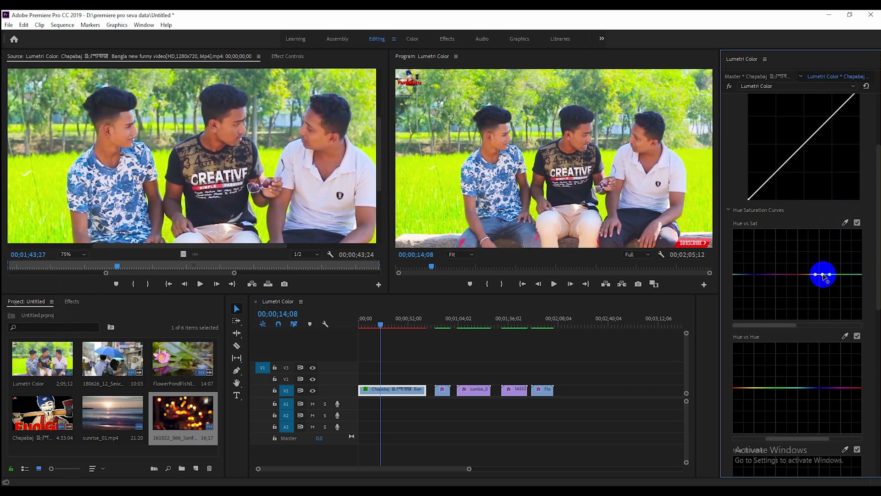
{"action": "left_click_drag", "start_coordinate": [824, 276], "coordinate": [822, 278]}
{"action": "left_click", "coordinate": [824, 275]}
{"action": "left_click_drag", "start_coordinate": [824, 277], "coordinate": [824, 285]}
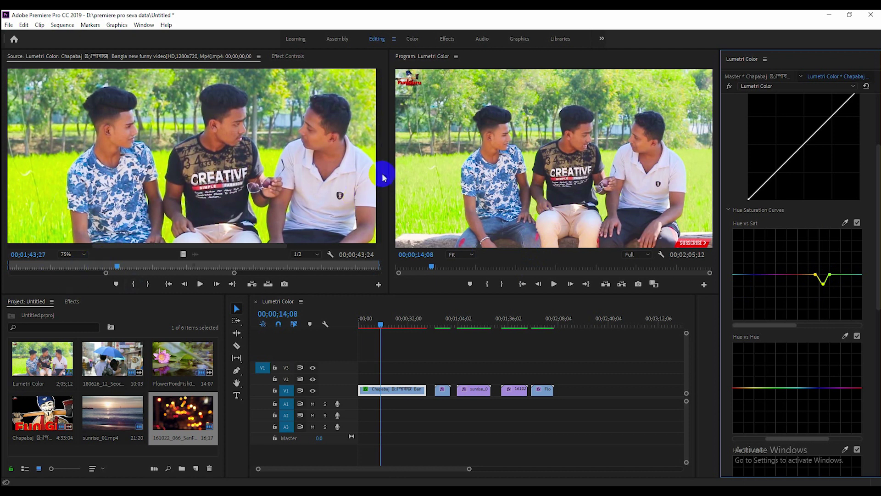
{"action": "left_click_drag", "start_coordinate": [379, 170], "coordinate": [381, 174]}
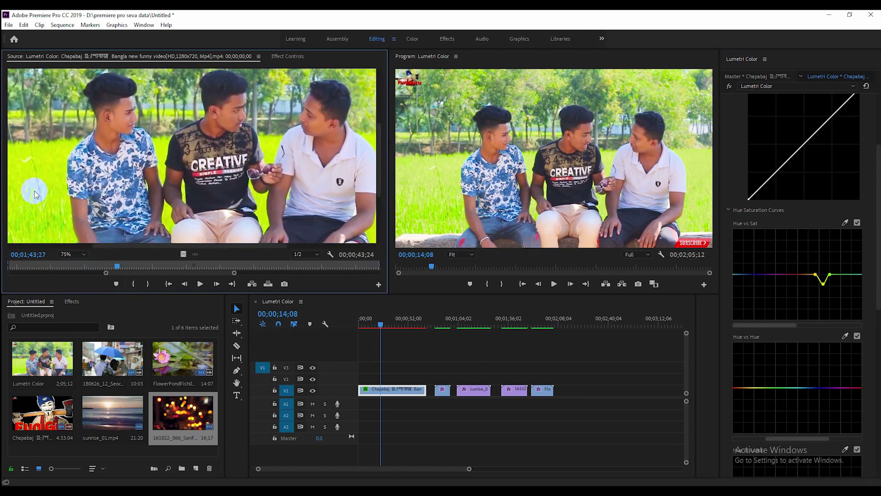
{"action": "left_click", "coordinate": [200, 283]}
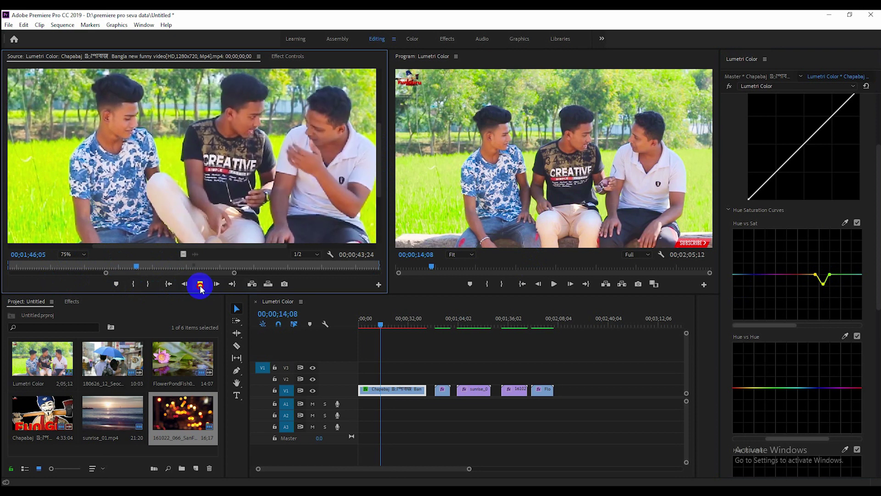
{"action": "left_click", "coordinate": [200, 284]}
{"action": "left_click", "coordinate": [440, 199]}
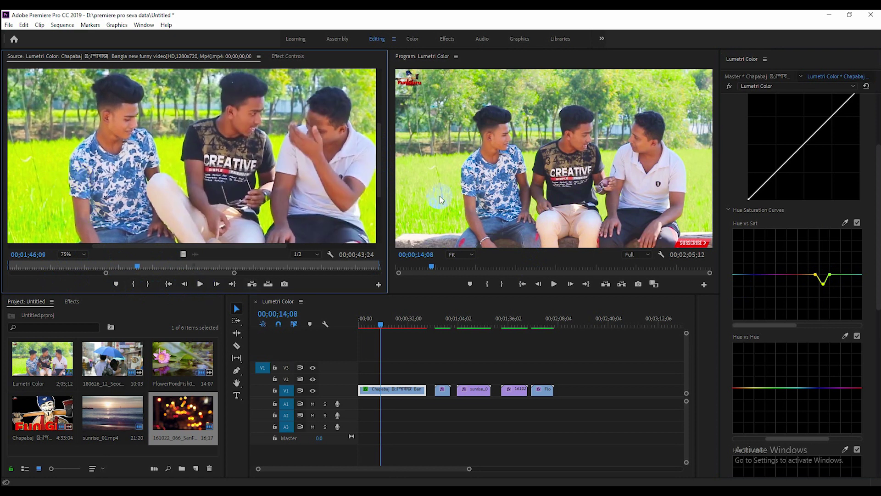
{"action": "left_click", "coordinate": [375, 176]}
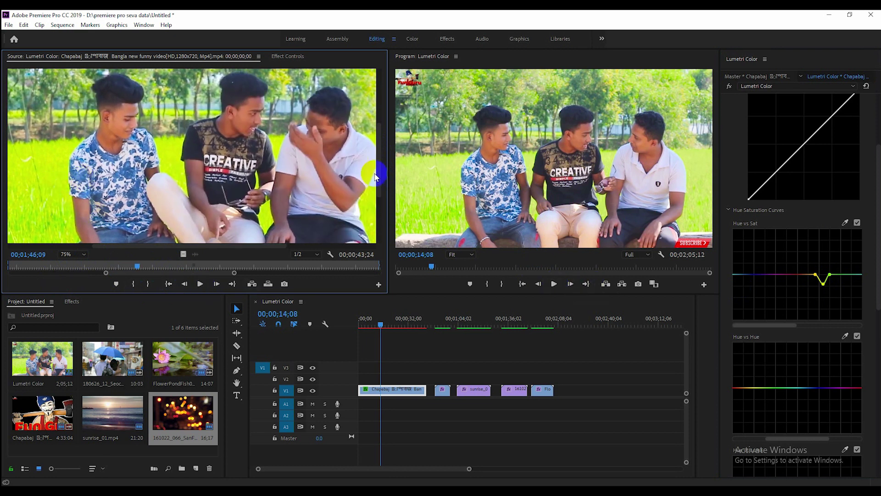
{"action": "left_click", "coordinate": [554, 284]}
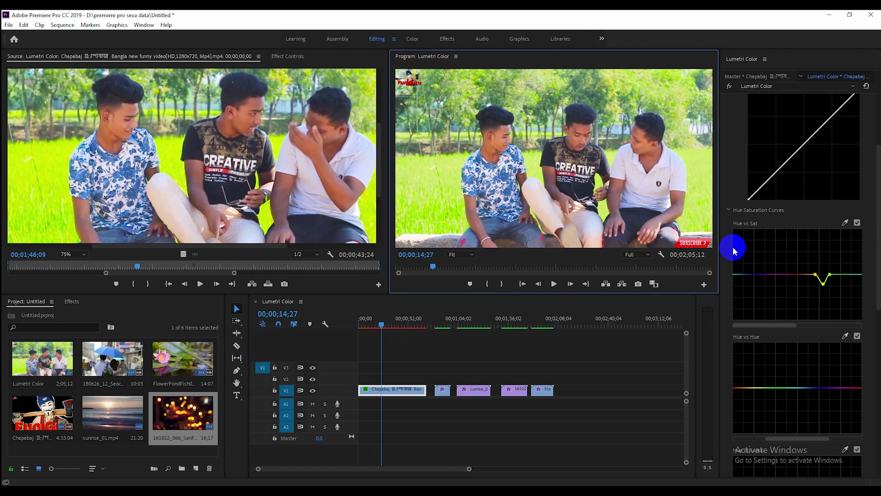
Step: Move the green Hue vs Sat point up and down, leaving it in a deeper V-shaped dip
{"action": "left_click_drag", "start_coordinate": [823, 283], "coordinate": [822, 266]}
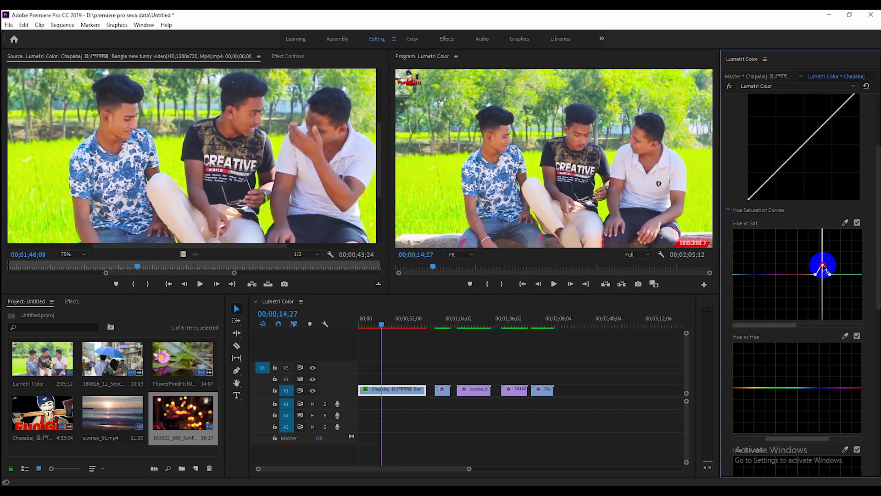
{"action": "left_click_drag", "start_coordinate": [823, 267], "coordinate": [826, 258]}
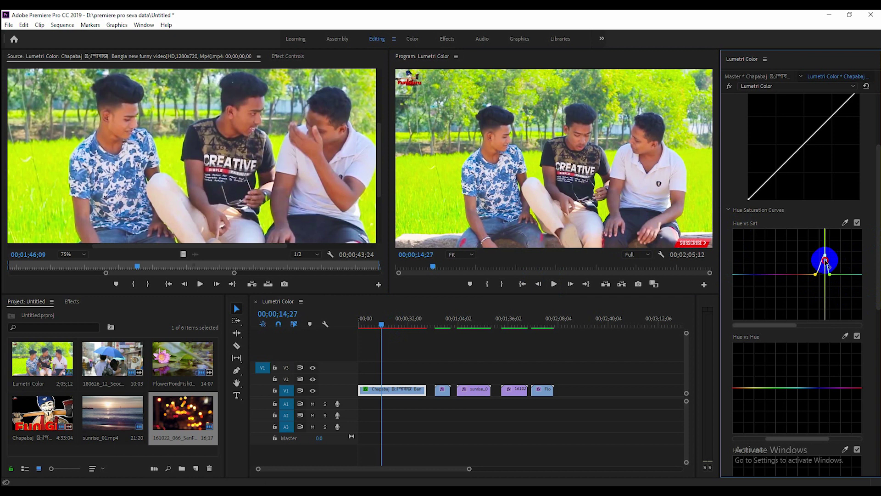
{"action": "left_click_drag", "start_coordinate": [825, 256], "coordinate": [825, 290]}
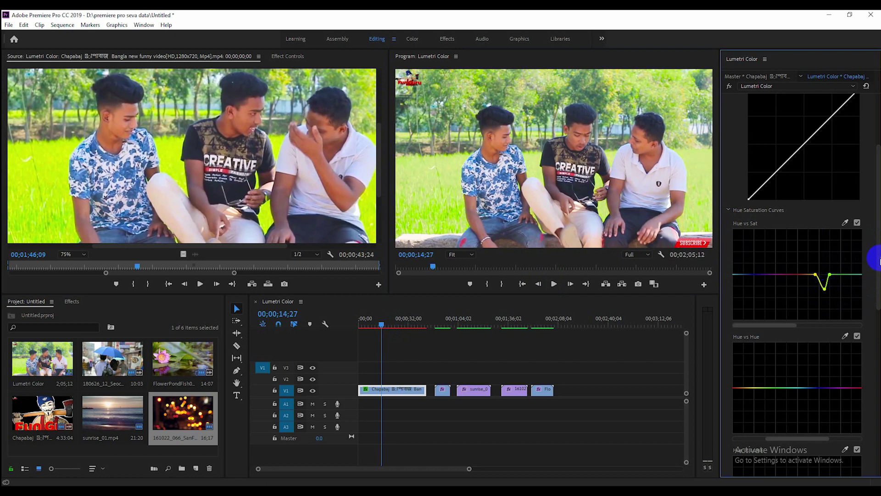
{"action": "mouse_move", "coordinate": [876, 256]}
{"action": "left_mouse_down"}
{"action": "mouse_move", "coordinate": [878, 271]}
{"action": "mouse_move", "coordinate": [752, 297]}
{"action": "left_mouse_up"}
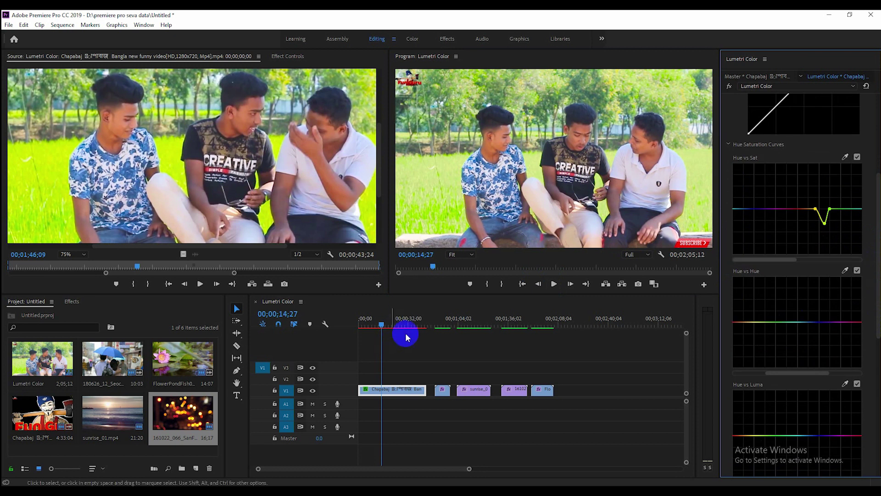
{"action": "left_click", "coordinate": [441, 327]}
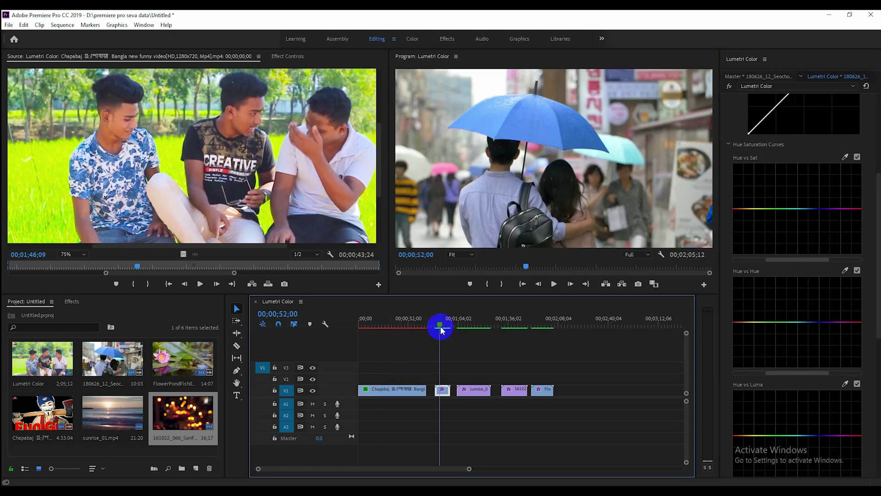
{"action": "left_click", "coordinate": [444, 392]}
{"action": "double_click", "coordinate": [444, 392]}
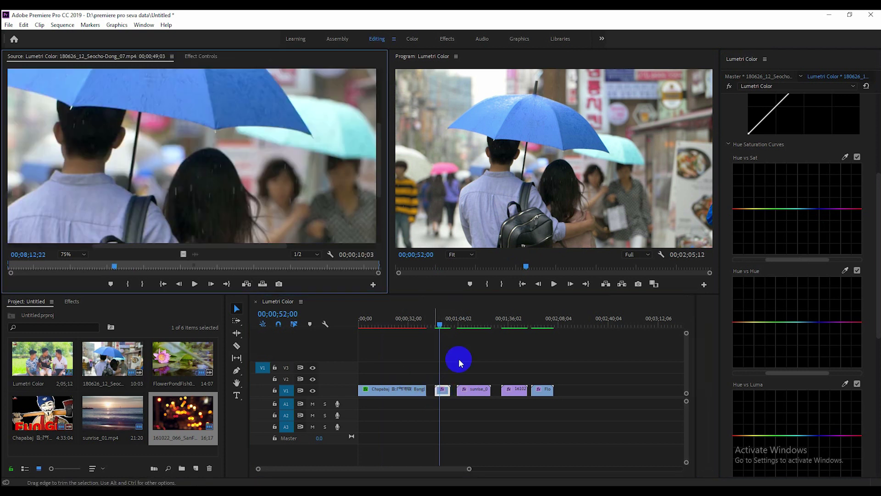
{"action": "left_click", "coordinate": [82, 260]}
{"action": "left_click", "coordinate": [74, 265]}
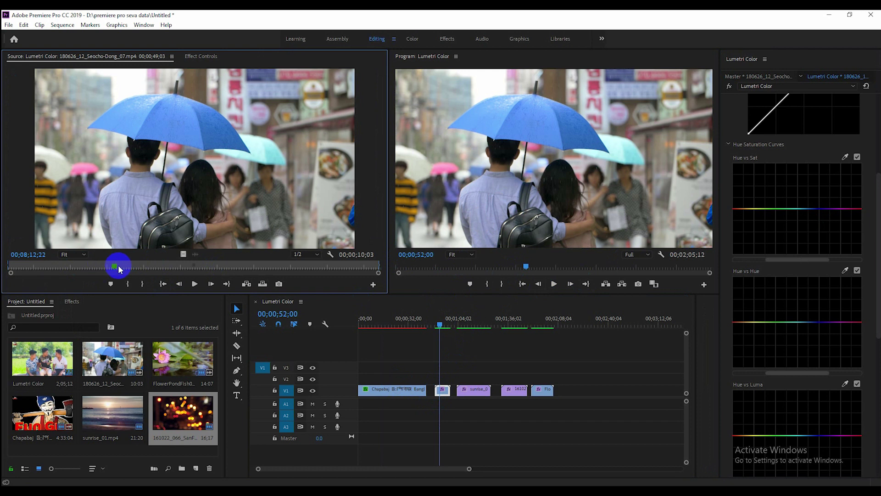
{"action": "left_click_drag", "start_coordinate": [119, 269], "coordinate": [10, 267]}
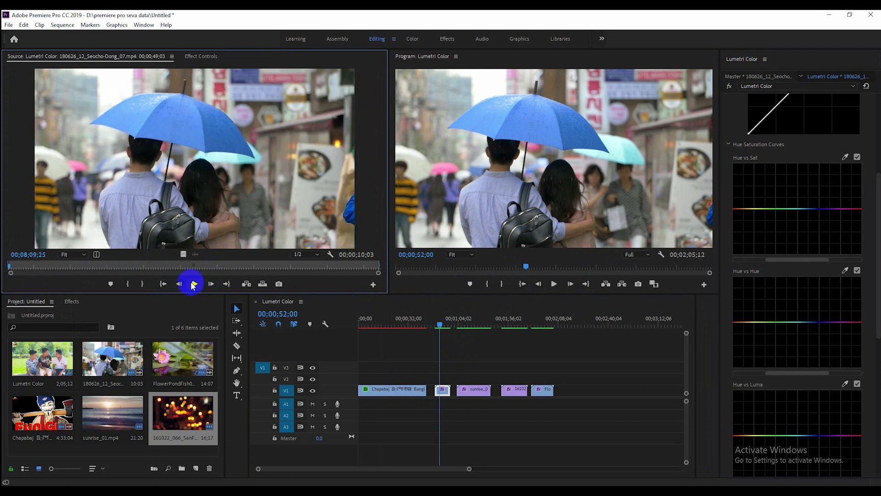
{"action": "left_click", "coordinate": [193, 285]}
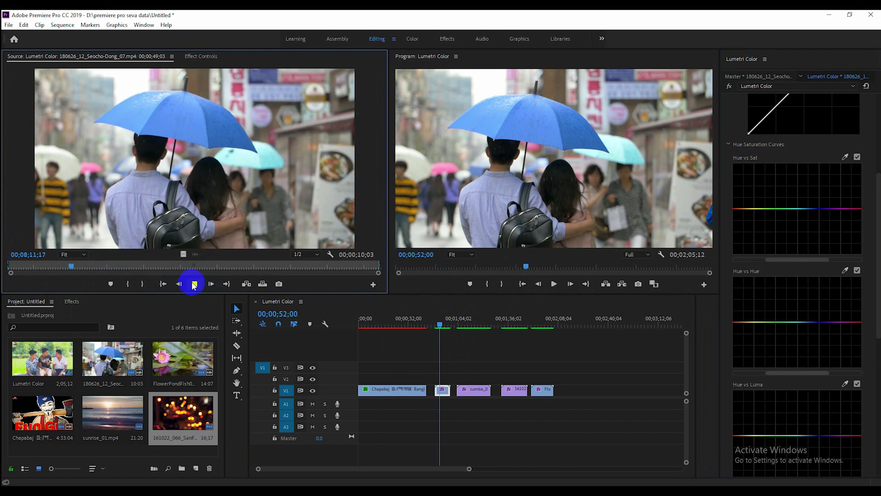
{"action": "left_click", "coordinate": [194, 285]}
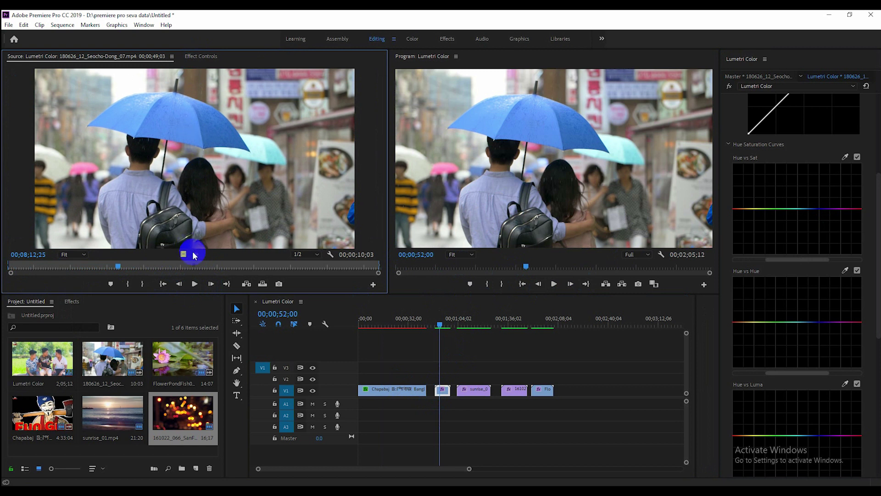
{"action": "left_click", "coordinate": [195, 285]}
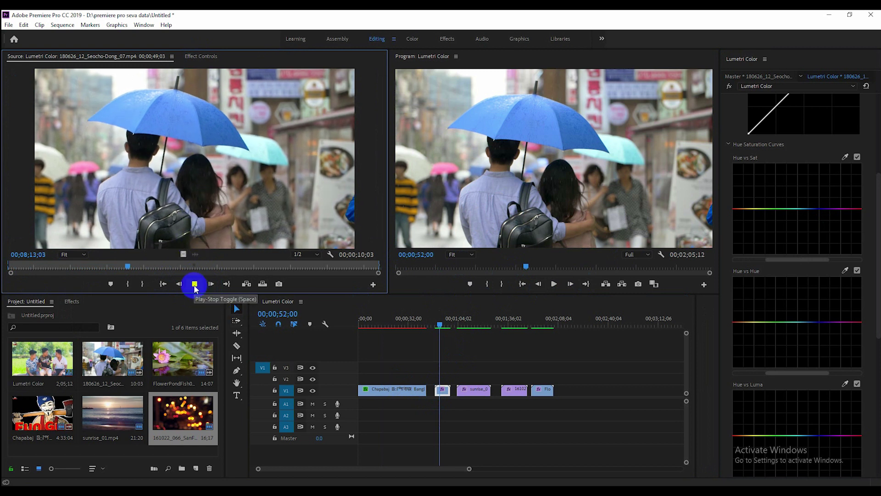
{"action": "left_click", "coordinate": [194, 284]}
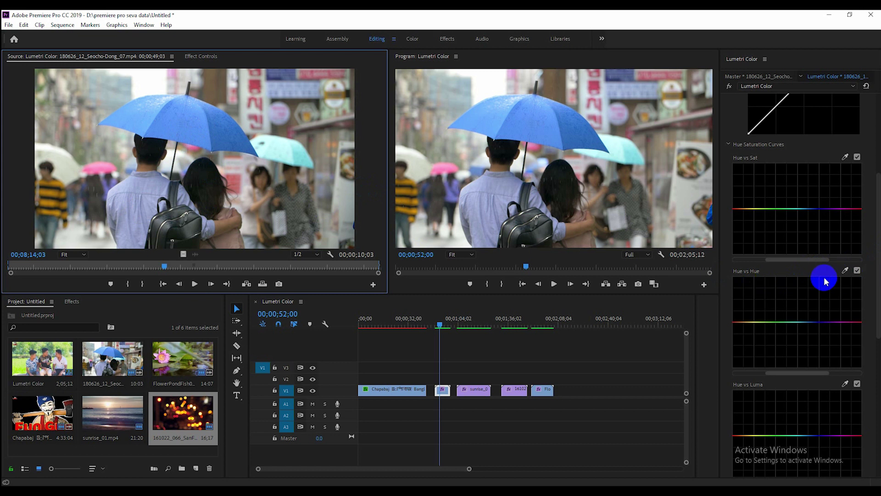
Step: Sample the umbrella's blue on the Hue vs Hue curve and raise its middle point toward green
{"action": "left_click", "coordinate": [846, 272]}
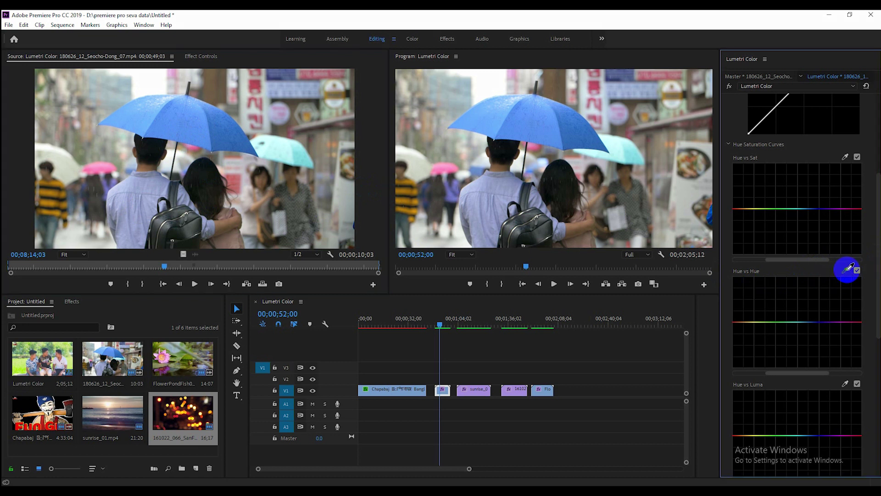
{"action": "left_click", "coordinate": [556, 131]}
{"action": "left_click_drag", "start_coordinate": [811, 325], "coordinate": [814, 326]}
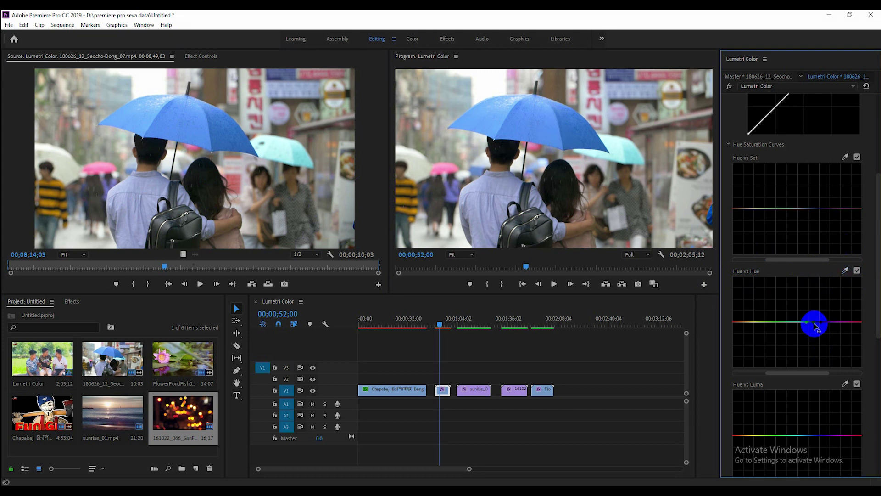
{"action": "left_click", "coordinate": [816, 325]}
{"action": "left_click_drag", "start_coordinate": [816, 325], "coordinate": [814, 317]}
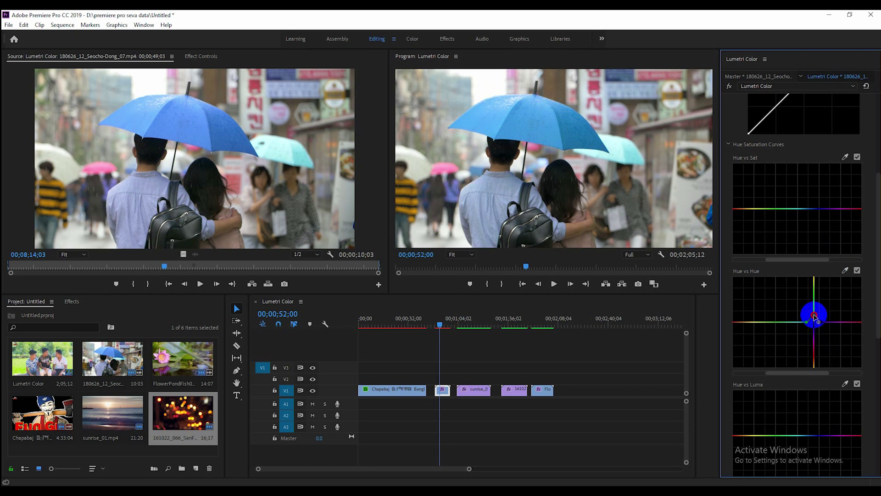
{"action": "left_click_drag", "start_coordinate": [814, 317], "coordinate": [814, 316]}
{"action": "left_click", "coordinate": [439, 211]}
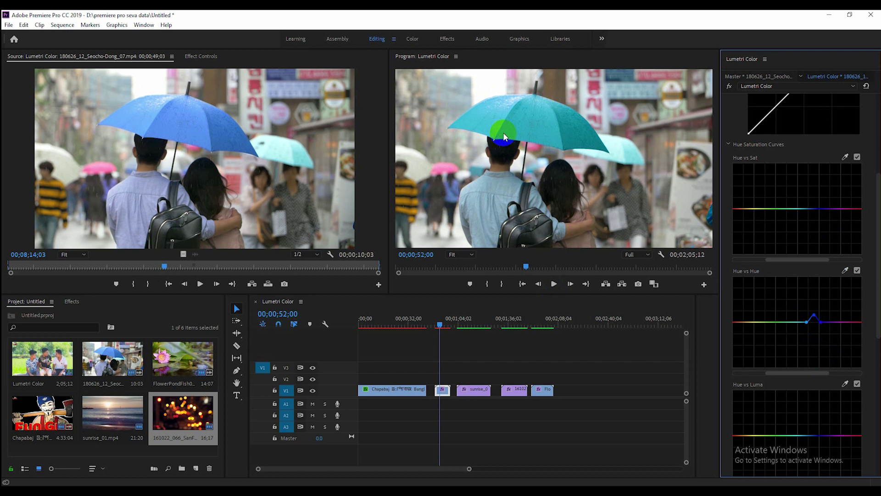
Step: Push the hue further and review playback, then drag the point down until the umbrella turns purple
{"action": "left_click", "coordinate": [791, 222]}
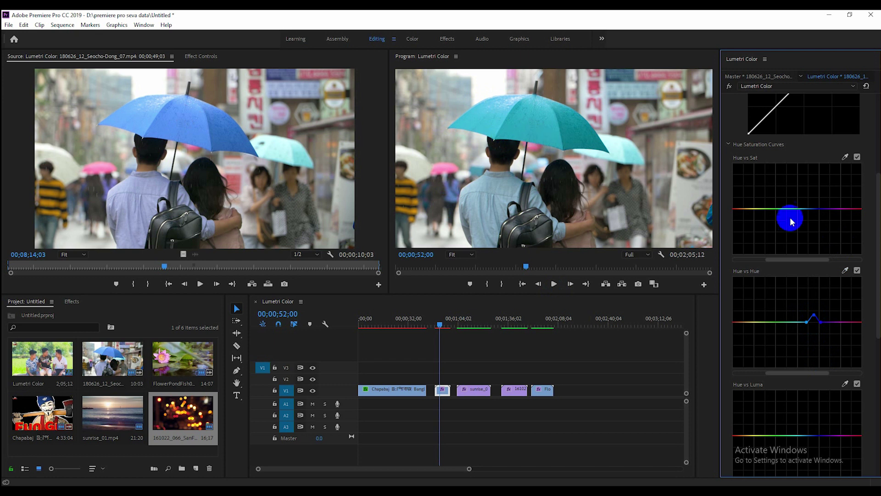
{"action": "left_click", "coordinate": [814, 317]}
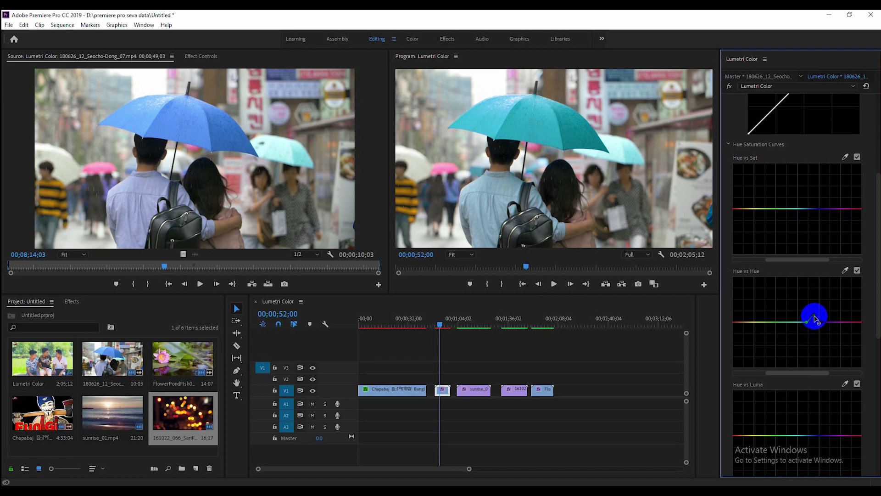
{"action": "left_click_drag", "start_coordinate": [814, 316], "coordinate": [812, 309]}
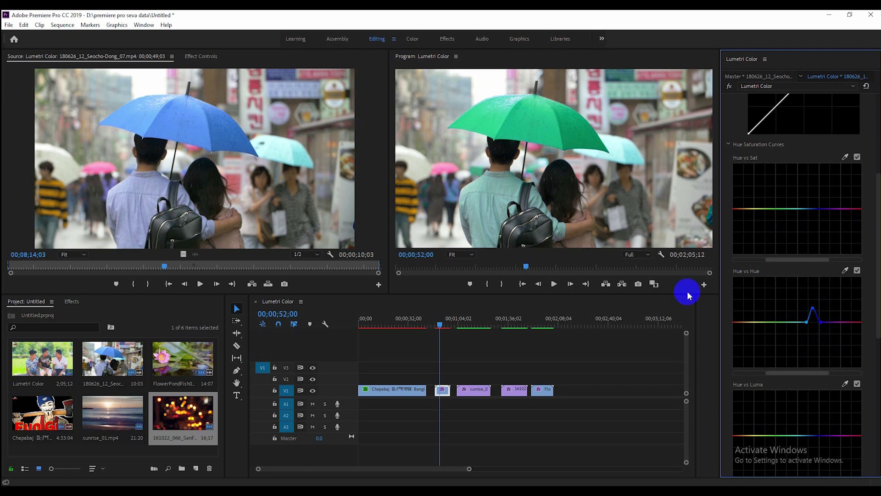
{"action": "left_click", "coordinate": [555, 284]}
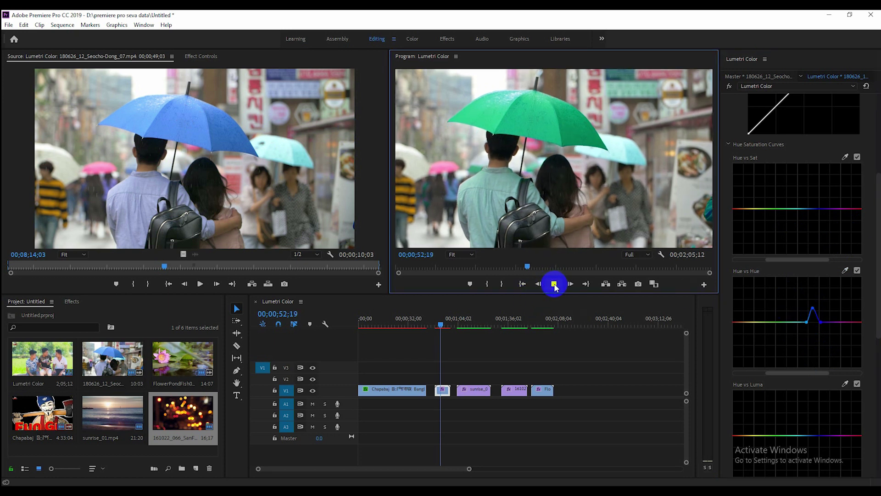
{"action": "left_click", "coordinate": [555, 285]}
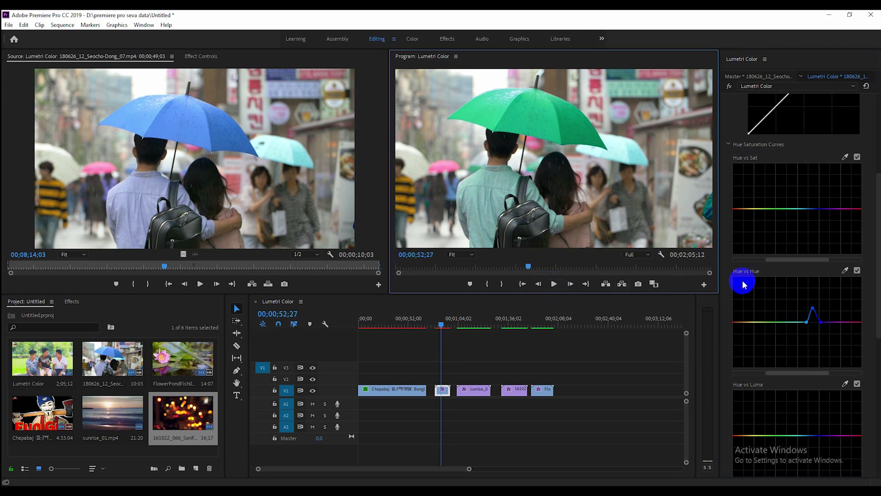
{"action": "left_click_drag", "start_coordinate": [814, 312], "coordinate": [811, 337]}
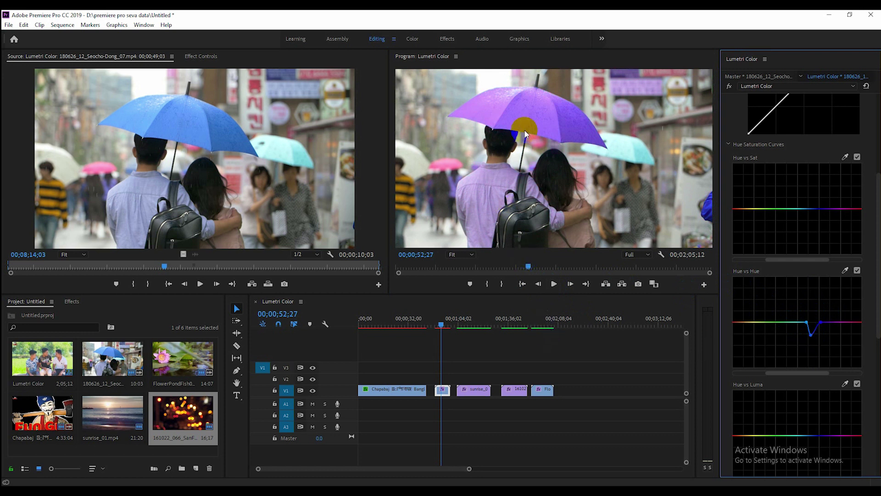
{"action": "left_click", "coordinate": [201, 285]}
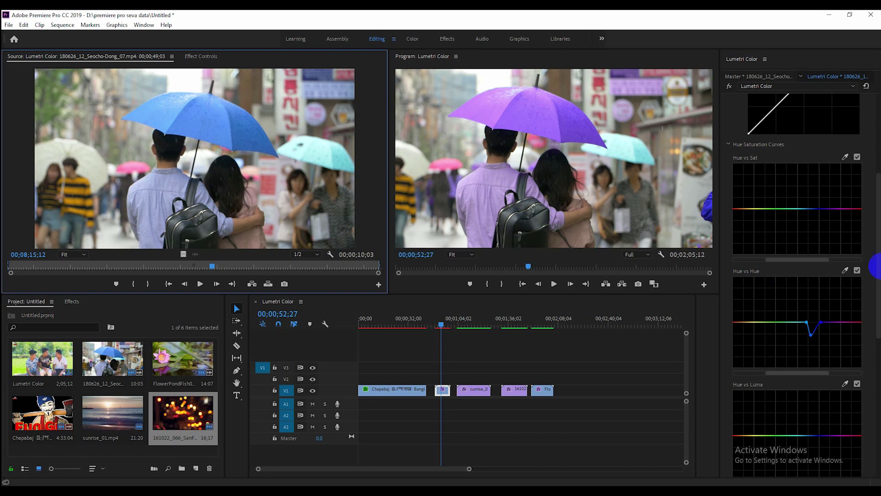
Step: Move the playhead to the sunrise_01 clip on V1, select it, and load it into Source
{"action": "left_click_drag", "start_coordinate": [876, 268], "coordinate": [879, 321]}
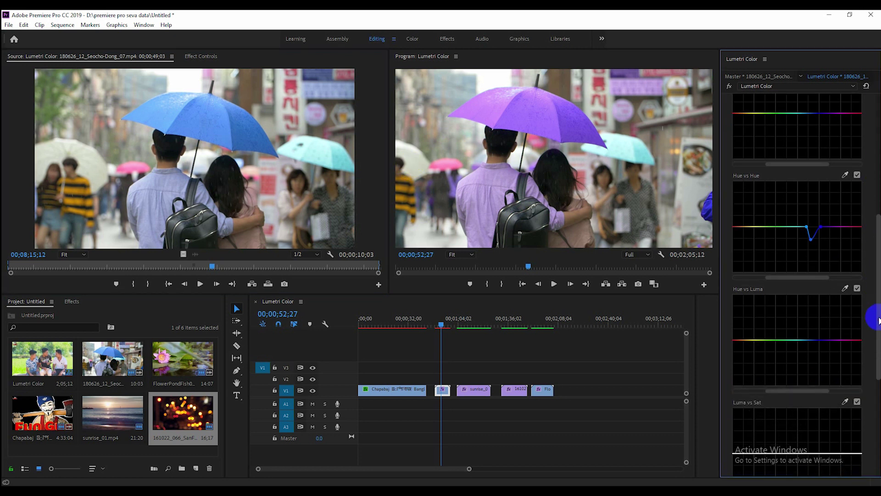
{"action": "left_click", "coordinate": [468, 327]}
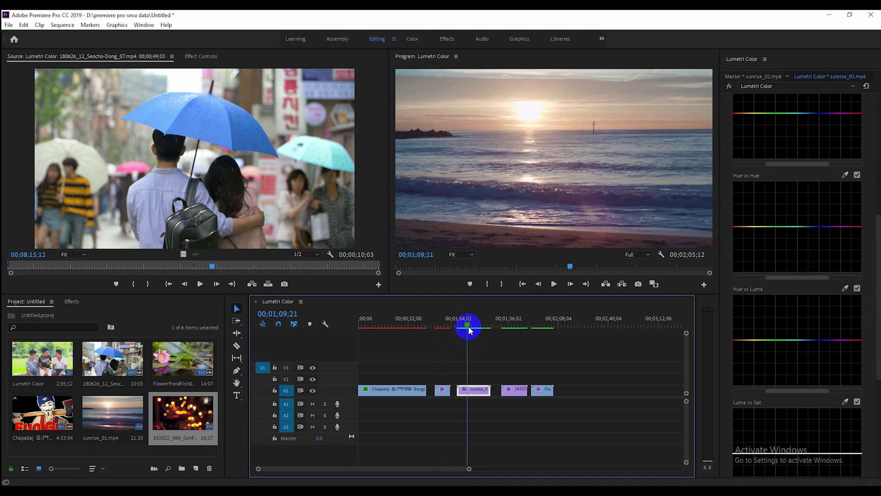
{"action": "left_click", "coordinate": [479, 392]}
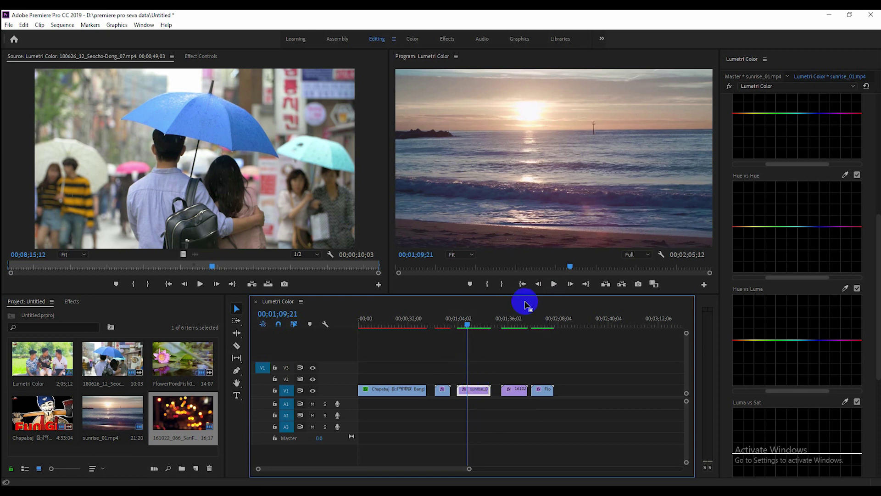
{"action": "double_click", "coordinate": [472, 390]}
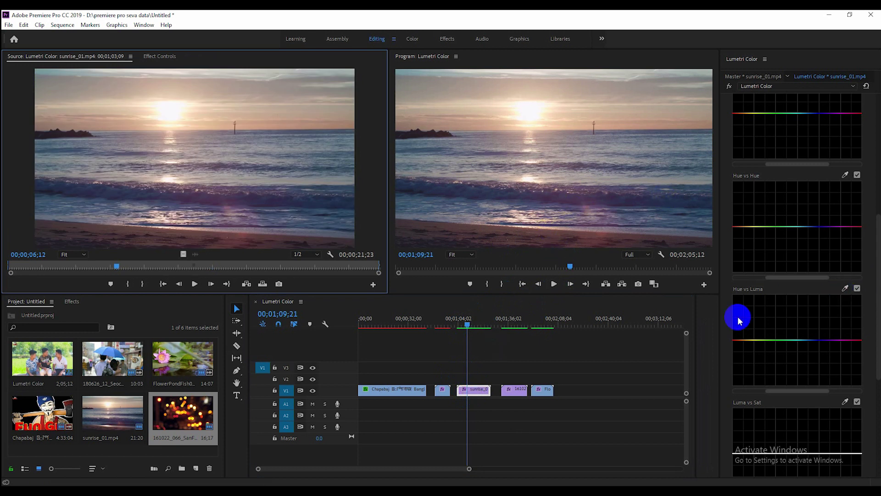
Step: Sample the sun's glow onto the Hue vs Luma curve and shape a small red-orange dip
{"action": "left_click", "coordinate": [846, 289]}
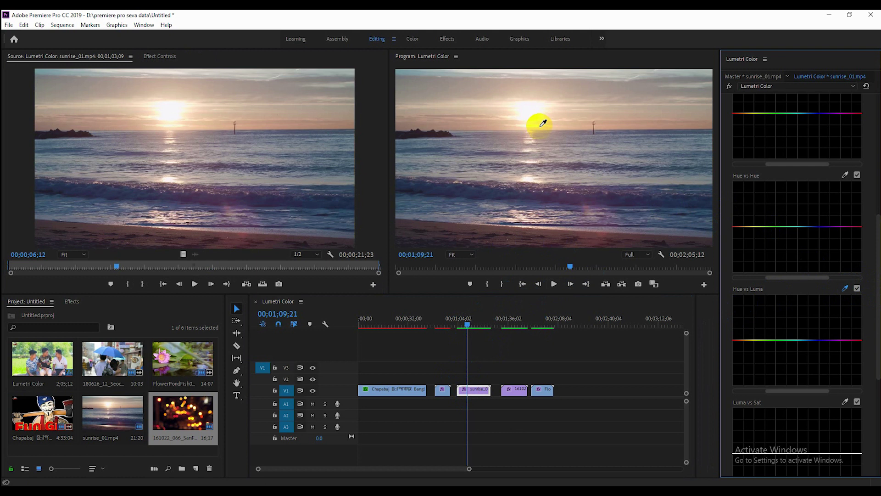
{"action": "left_click", "coordinate": [513, 102]}
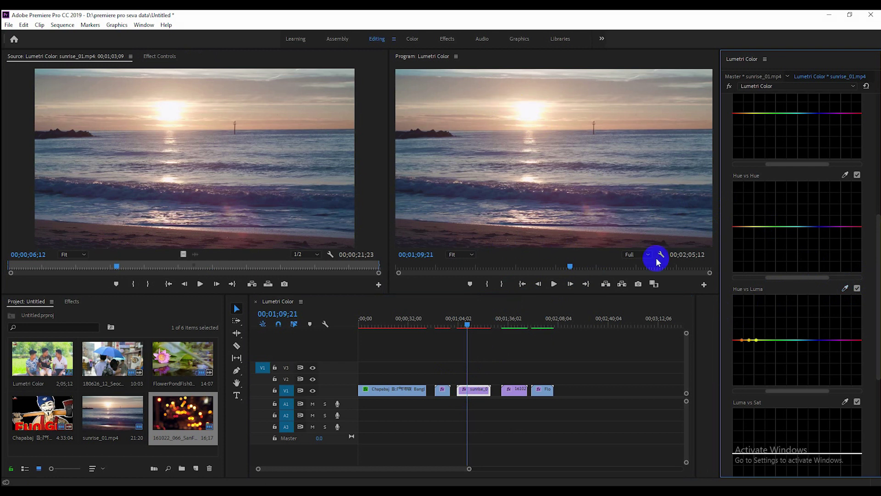
{"action": "scroll", "coordinate": [877, 286], "scroll_direction": "down", "scroll_amount": 1}
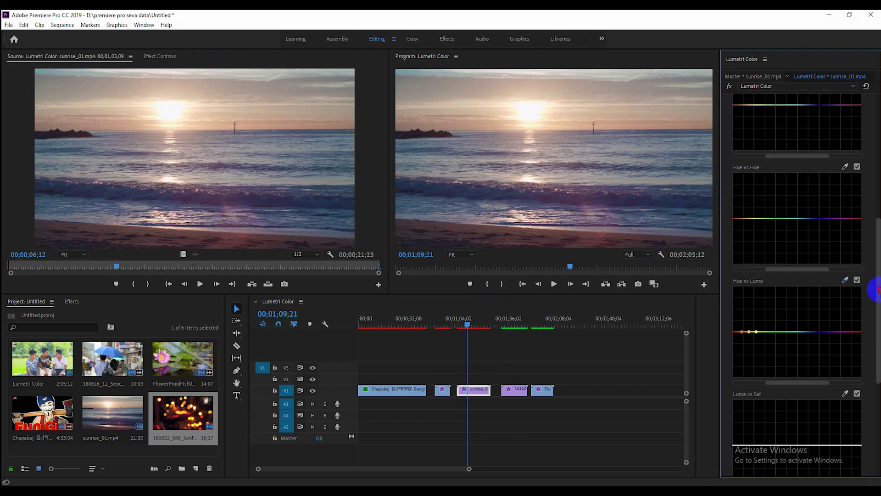
{"action": "left_click", "coordinate": [749, 324]}
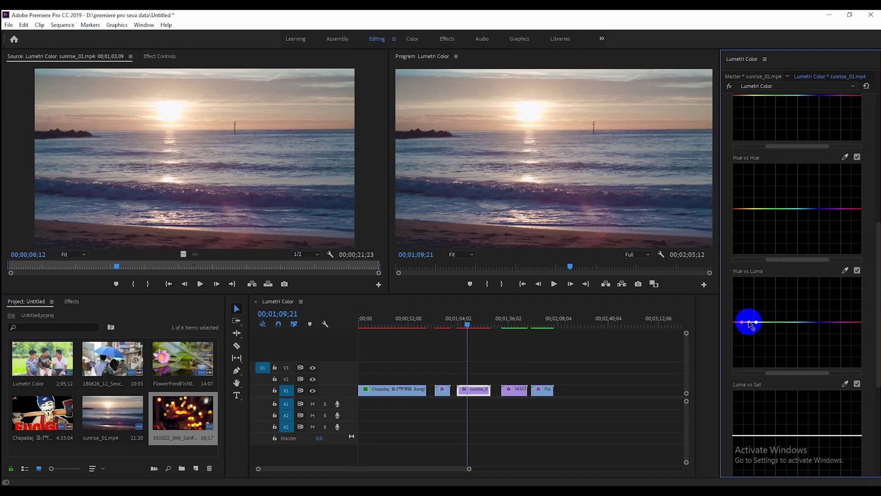
{"action": "mouse_move", "coordinate": [749, 324]}
{"action": "left_mouse_down"}
{"action": "mouse_move", "coordinate": [750, 331]}
{"action": "mouse_move", "coordinate": [746, 323]}
{"action": "left_mouse_up"}
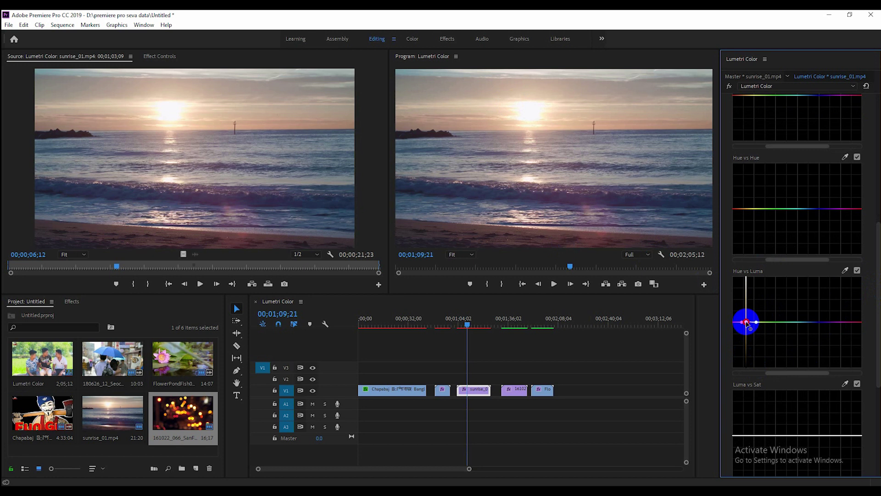
{"action": "left_click_drag", "start_coordinate": [747, 323], "coordinate": [747, 316]}
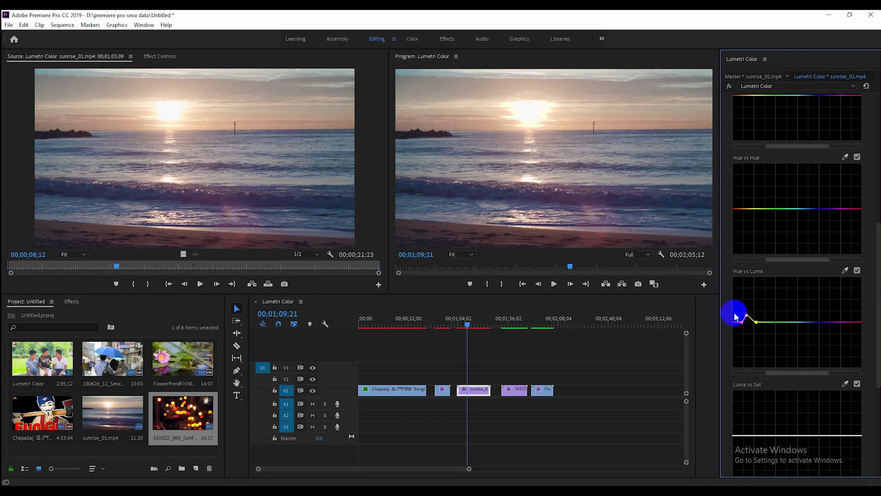
{"action": "left_click_drag", "start_coordinate": [747, 316], "coordinate": [747, 316]}
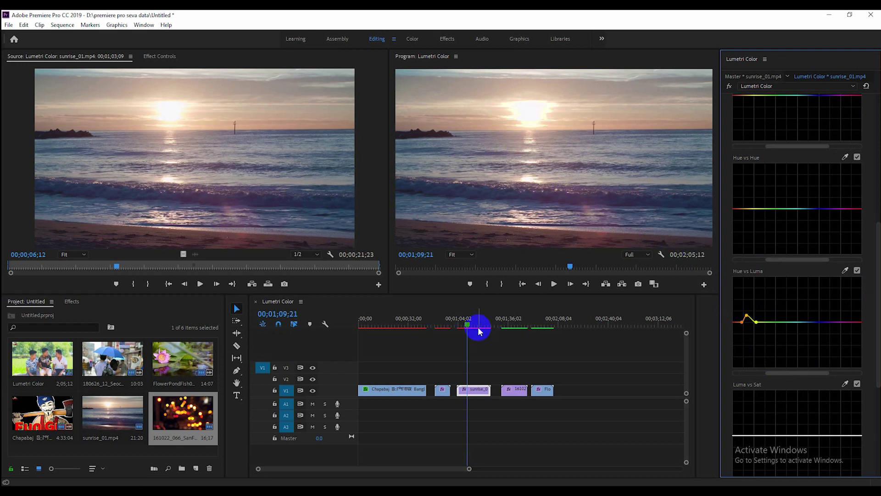
{"action": "left_click_drag", "start_coordinate": [479, 332], "coordinate": [528, 330]}
{"action": "left_click_drag", "start_coordinate": [754, 319], "coordinate": [749, 325]}
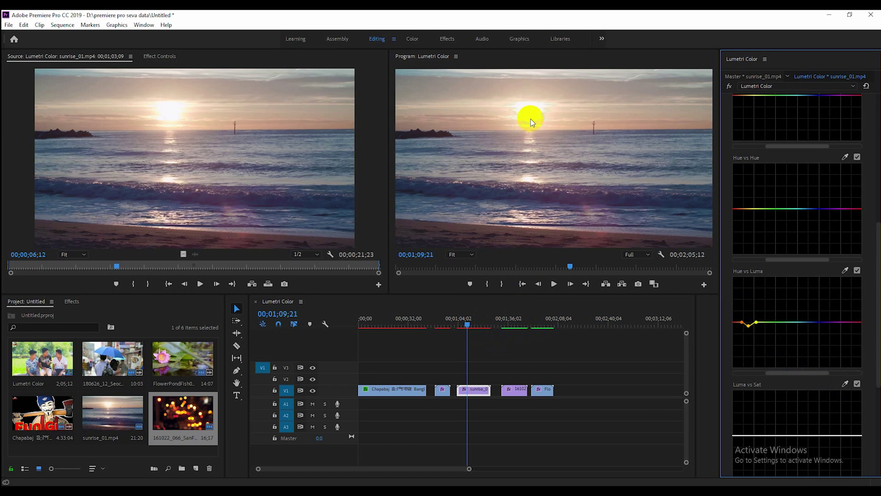
Step: Play the sunrise clip to review the grade, then scroll down to the Luma vs Sat curve
{"action": "left_click", "coordinate": [554, 284]}
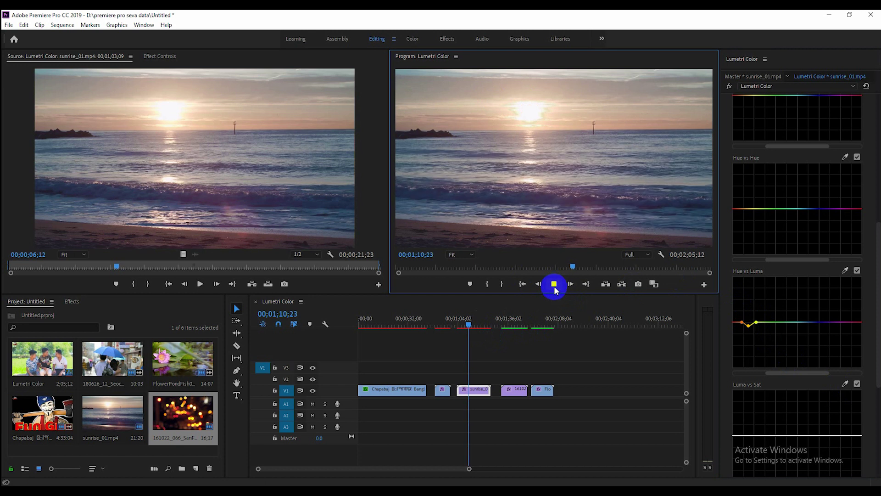
{"action": "left_click", "coordinate": [566, 280]}
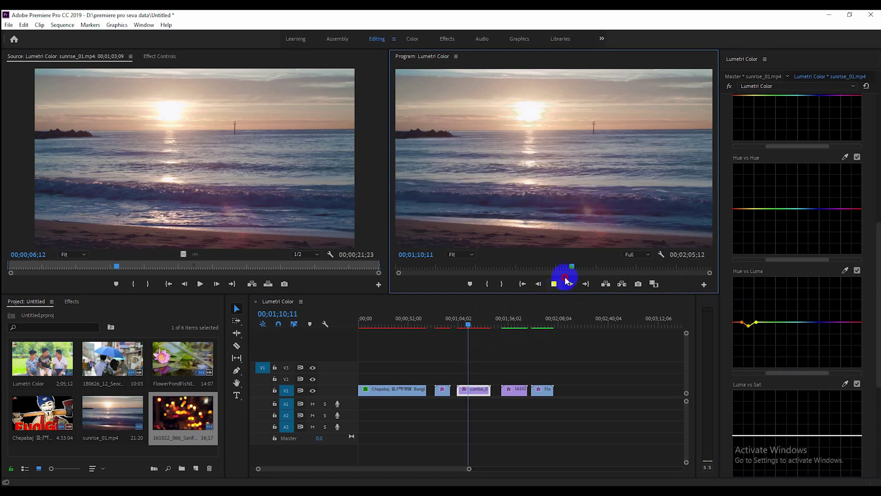
{"action": "left_click_drag", "start_coordinate": [876, 311], "coordinate": [876, 355]}
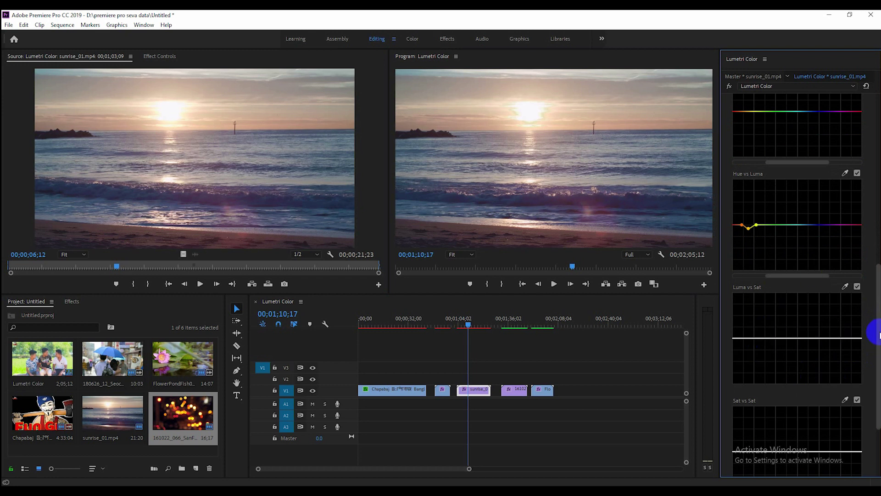
Step: Select the 161022 bokeh clip, add two Luma vs Sat points, and drag the shadow-side point down
{"action": "scroll", "coordinate": [878, 335], "scroll_direction": "down", "scroll_amount": 2}
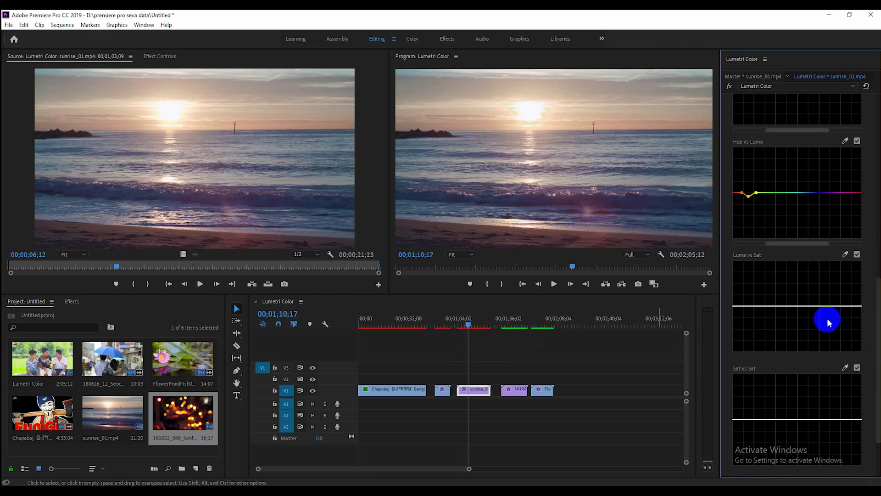
{"action": "left_click", "coordinate": [511, 324]}
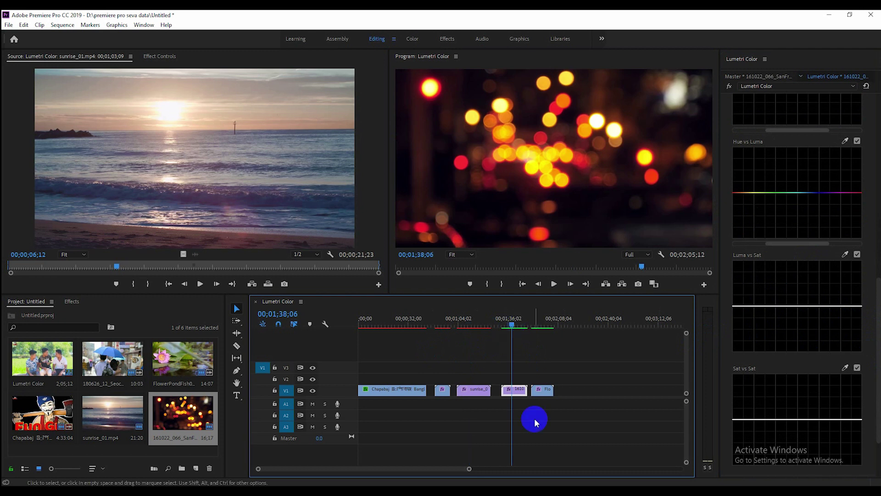
{"action": "left_click", "coordinate": [519, 391]}
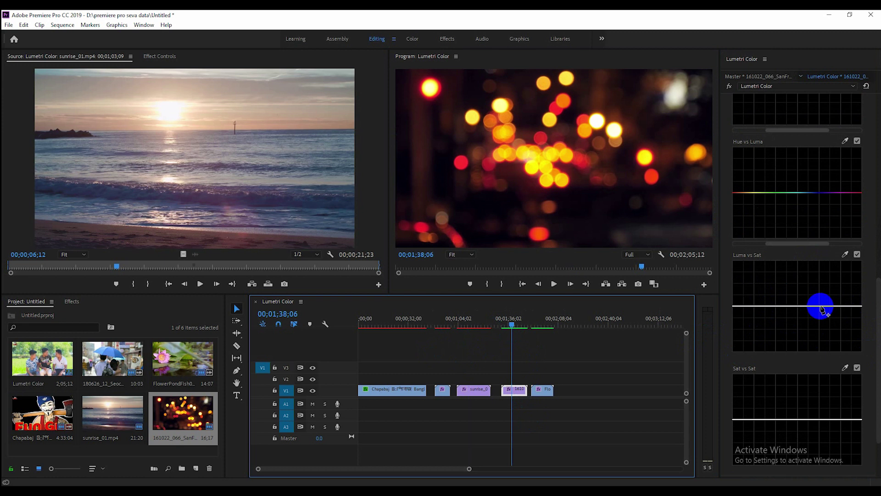
{"action": "left_click", "coordinate": [821, 306]}
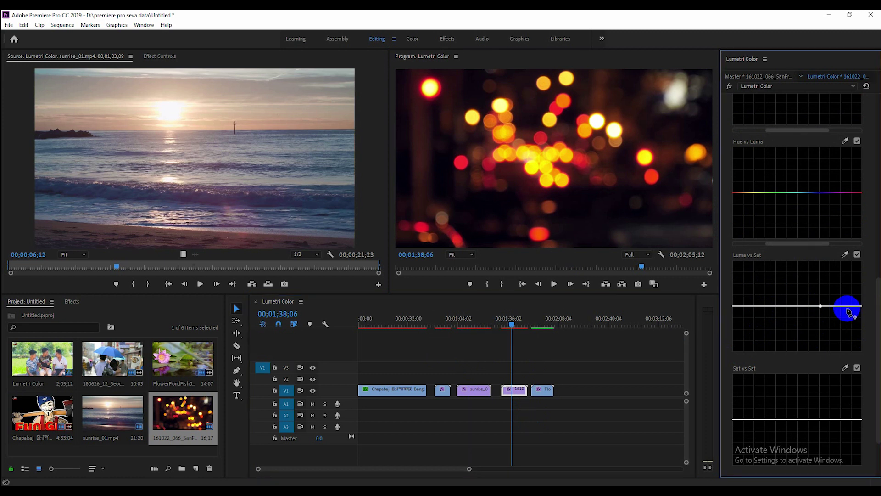
{"action": "left_click", "coordinate": [775, 306]}
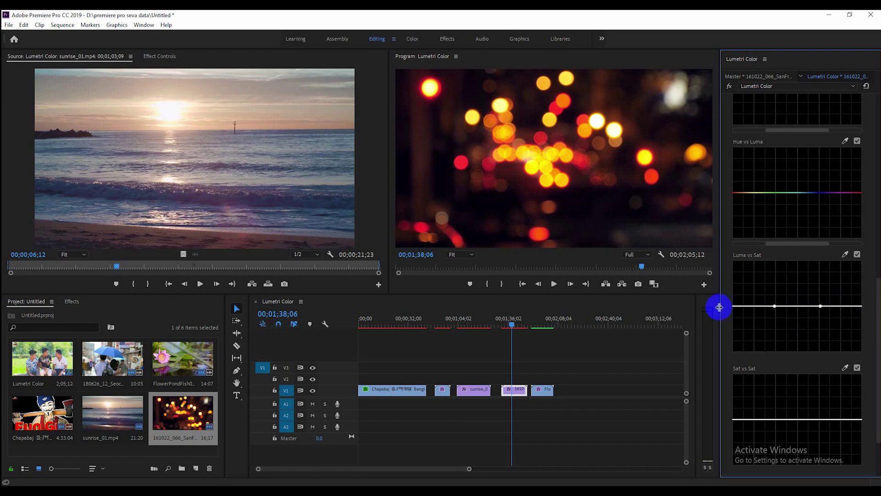
{"action": "left_click", "coordinate": [775, 306]}
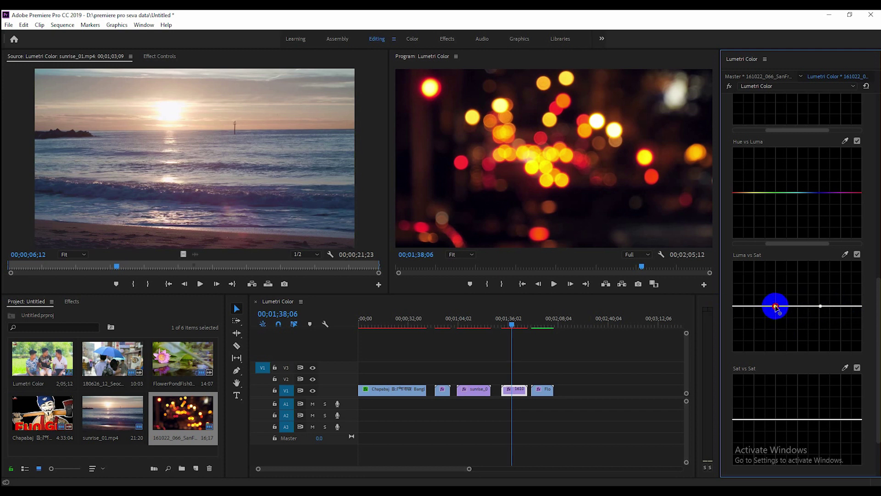
{"action": "left_click_drag", "start_coordinate": [775, 306], "coordinate": [777, 329]}
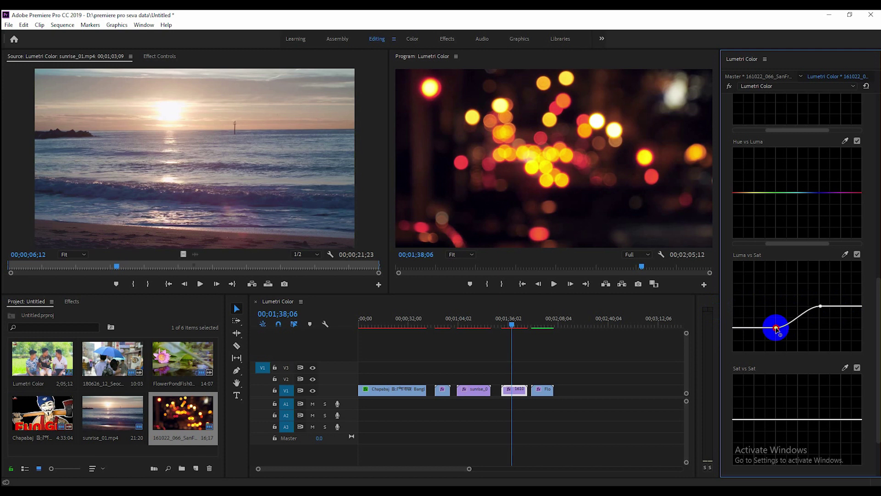
{"action": "left_click", "coordinate": [523, 385]}
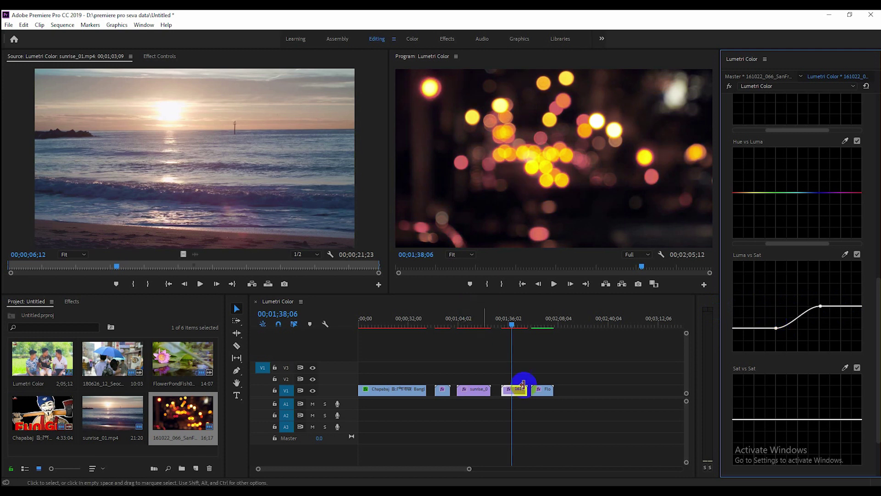
Step: Open the original 161022 bokeh clip from V1 in the Source monitor
{"action": "double_click", "coordinate": [523, 385]}
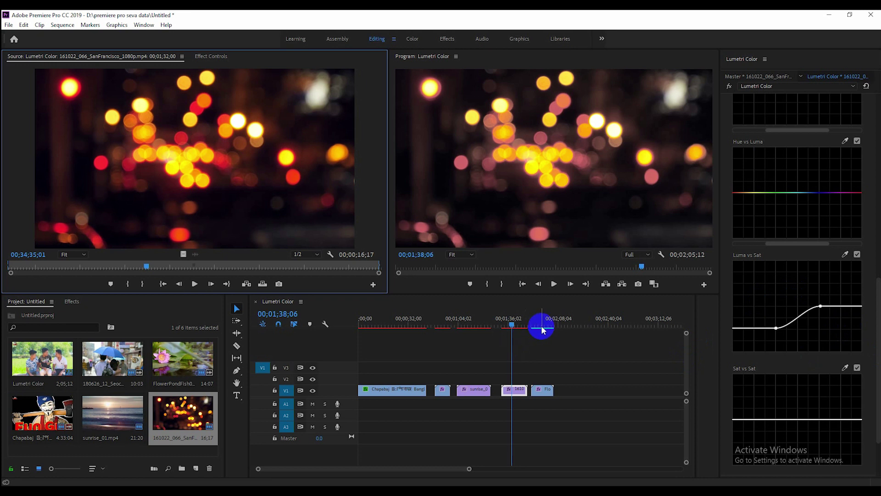
Step: Load the FlowerPondFish02 clip from V1 into the Source monitor beside its graded sequence version
{"action": "left_click_drag", "start_coordinate": [876, 374], "coordinate": [874, 407]}
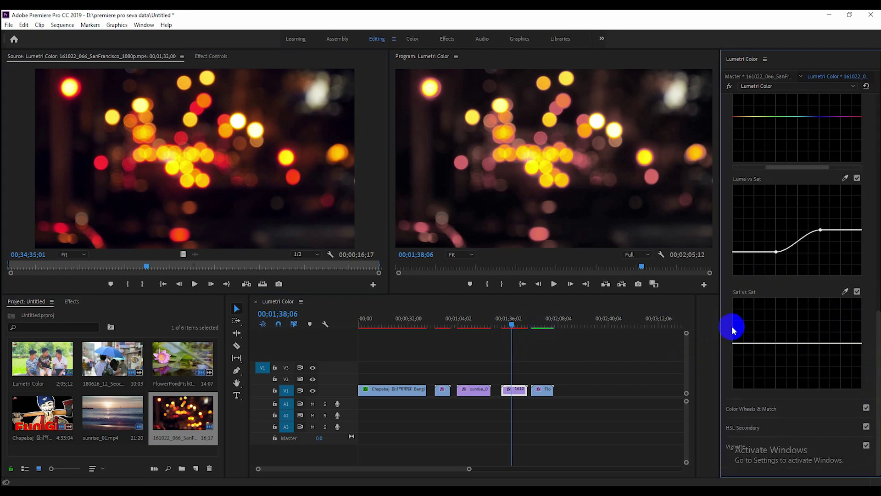
{"action": "left_click", "coordinate": [541, 324]}
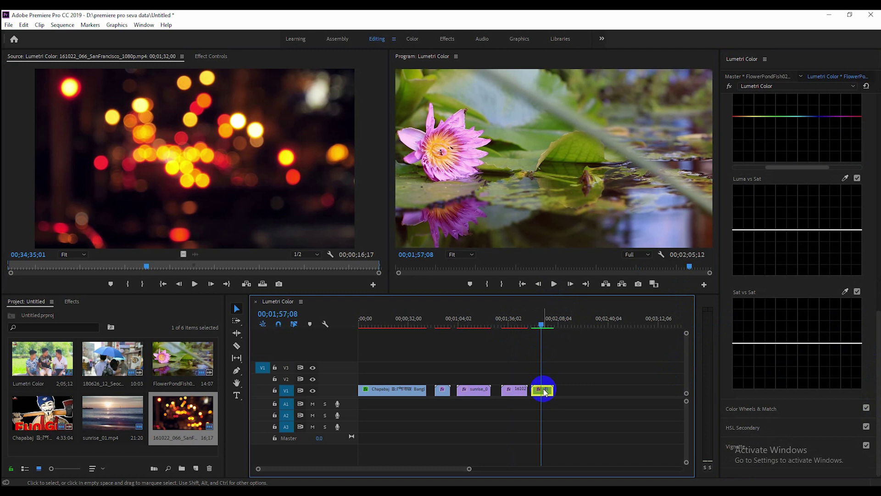
{"action": "left_click", "coordinate": [501, 153]}
{"action": "left_click_drag", "start_coordinate": [501, 152], "coordinate": [489, 147]}
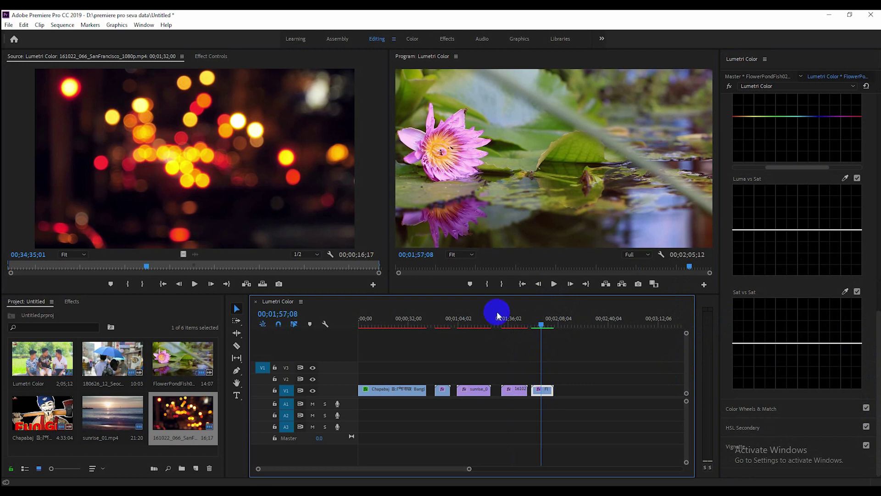
{"action": "left_click", "coordinate": [546, 390]}
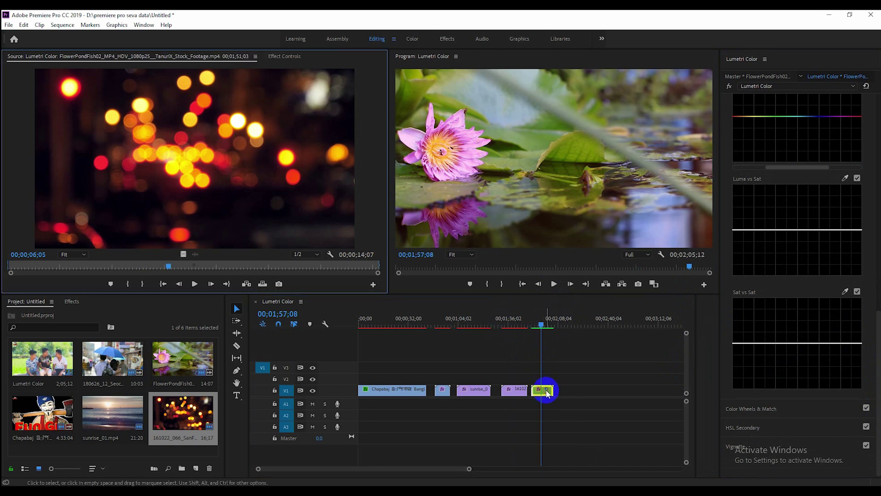
{"action": "double_click", "coordinate": [546, 390]}
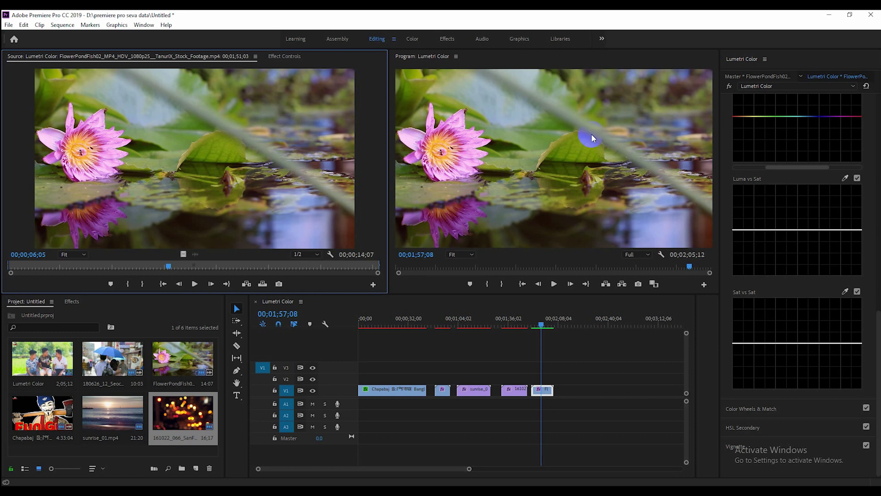
{"action": "left_click", "coordinate": [691, 100]}
{"action": "left_click", "coordinate": [591, 176]}
Step: Sample a flower colour for Sat vs Sat, then pull the middle point down into a narrow dip
{"action": "left_click", "coordinate": [846, 292]}
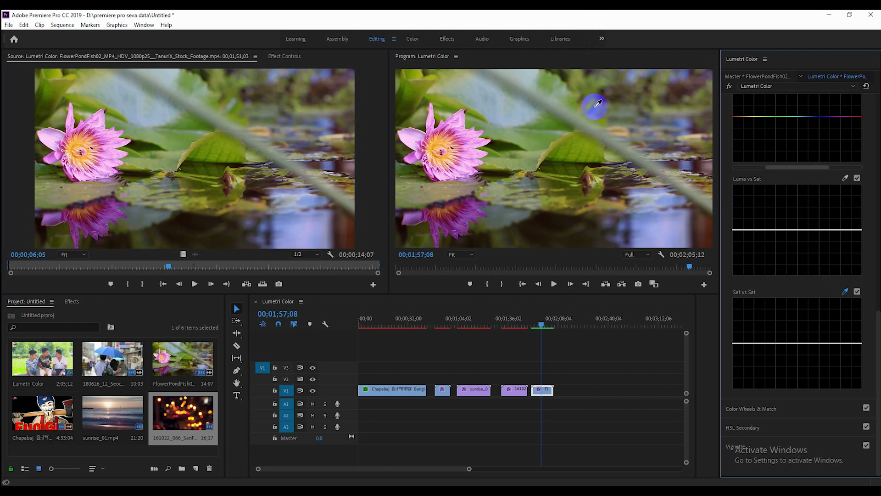
{"action": "left_click", "coordinate": [577, 97]}
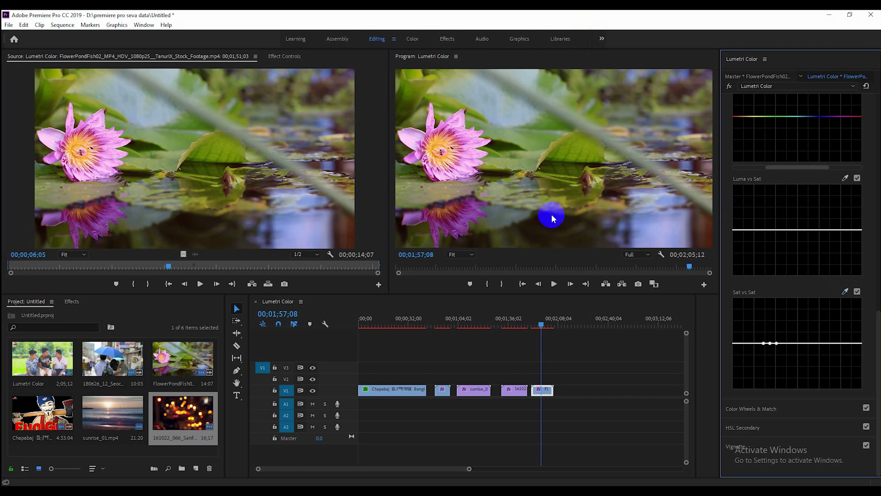
{"action": "left_click", "coordinate": [771, 344]}
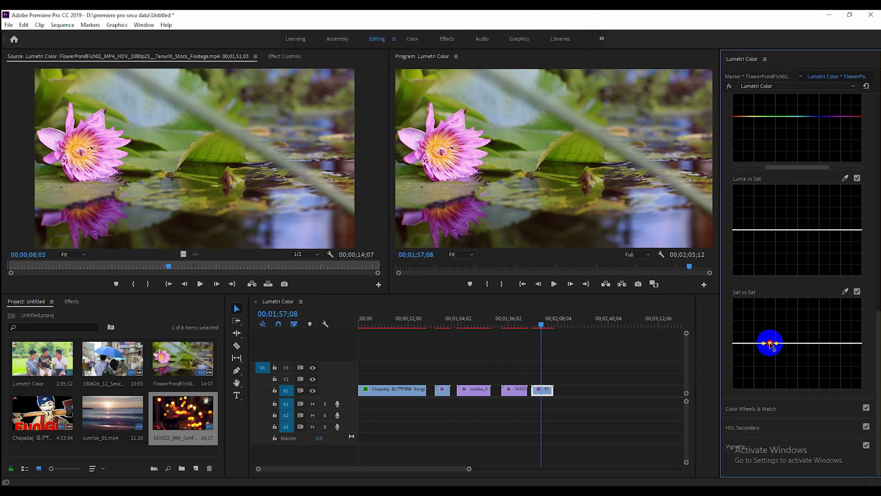
{"action": "left_click_drag", "start_coordinate": [770, 343], "coordinate": [770, 329]}
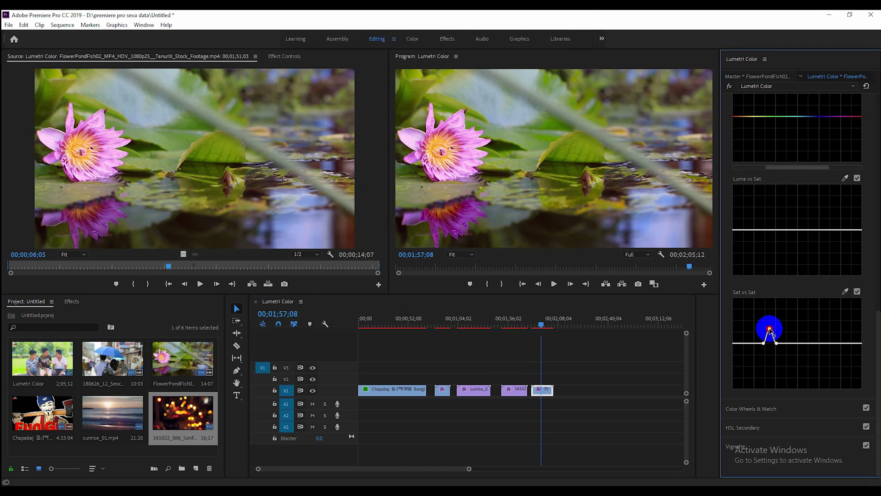
{"action": "left_click_drag", "start_coordinate": [770, 328], "coordinate": [771, 357]}
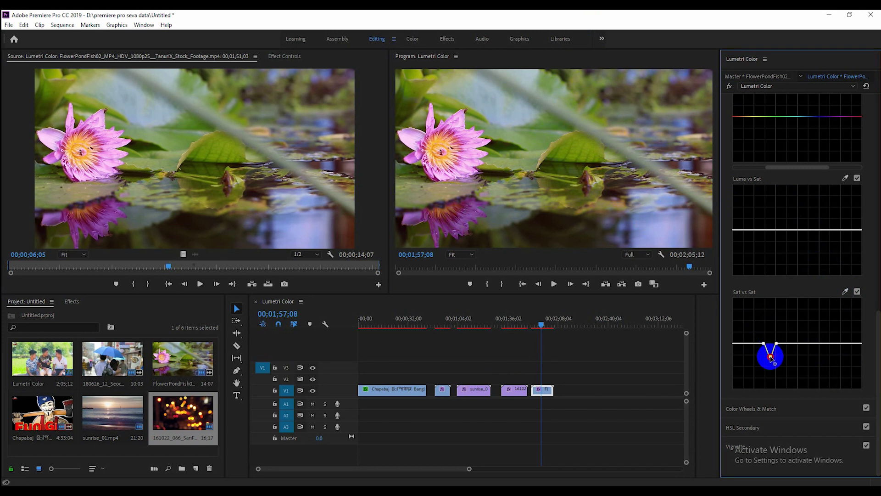
{"action": "left_click_drag", "start_coordinate": [772, 358], "coordinate": [771, 369]}
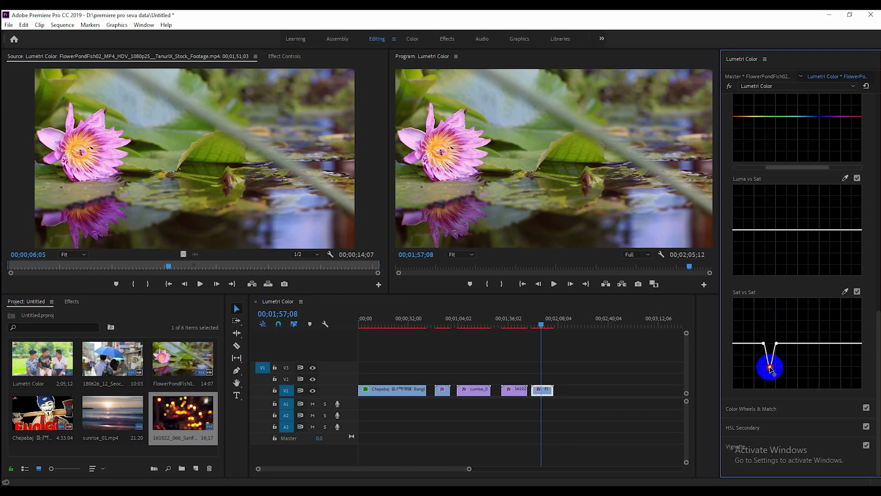
{"action": "left_click", "coordinate": [781, 344]}
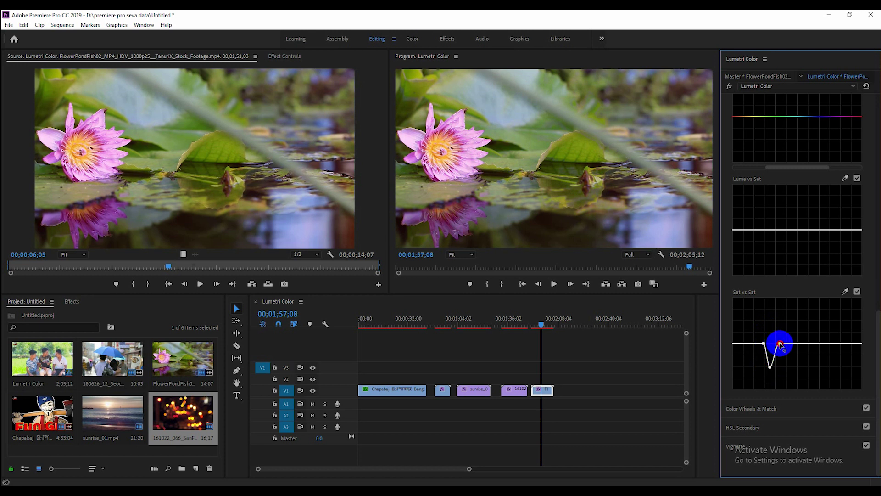
{"action": "left_click_drag", "start_coordinate": [781, 344], "coordinate": [724, 333]}
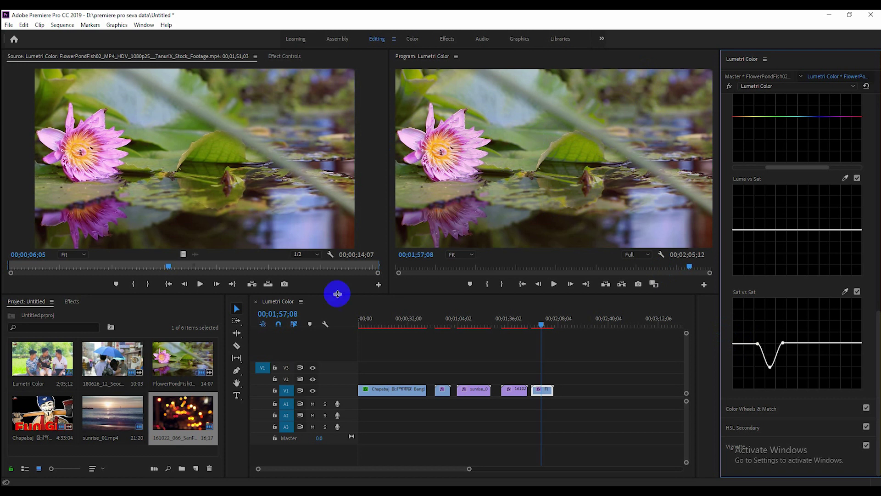
Step: Jump to the Chapabaj clip at the sequence start and open it in the Source monitor
{"action": "left_click", "coordinate": [382, 326]}
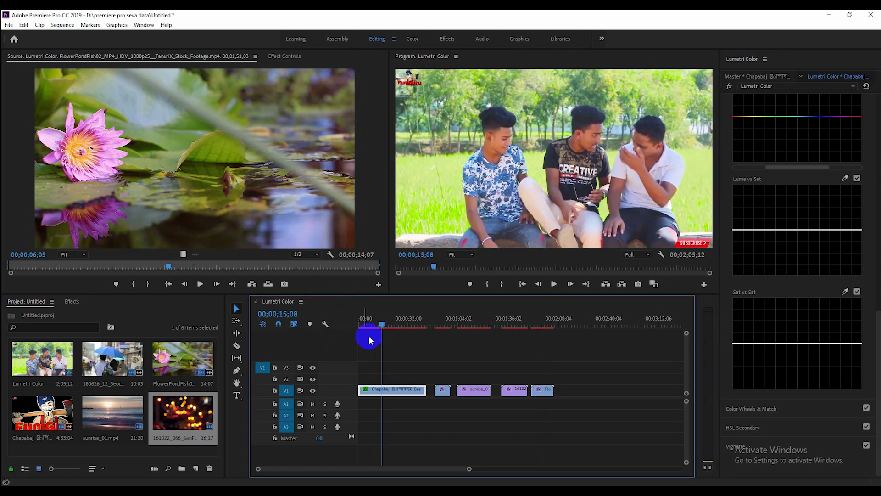
{"action": "double_click", "coordinate": [398, 389]}
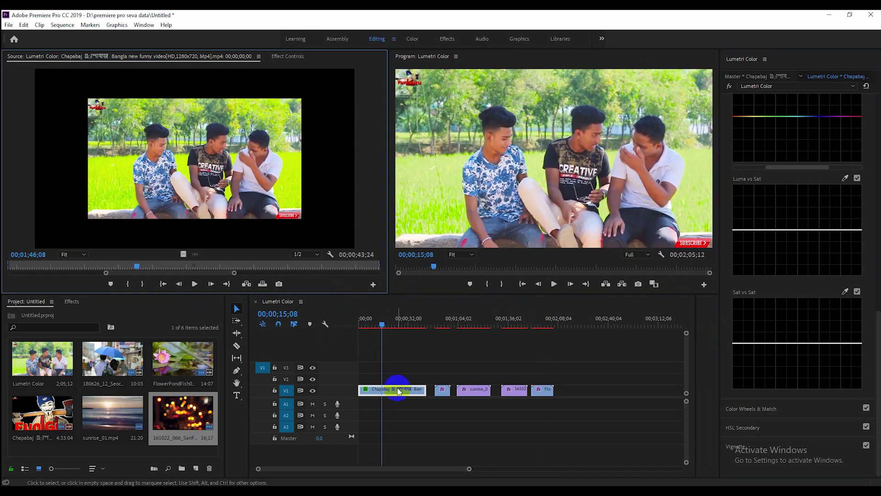